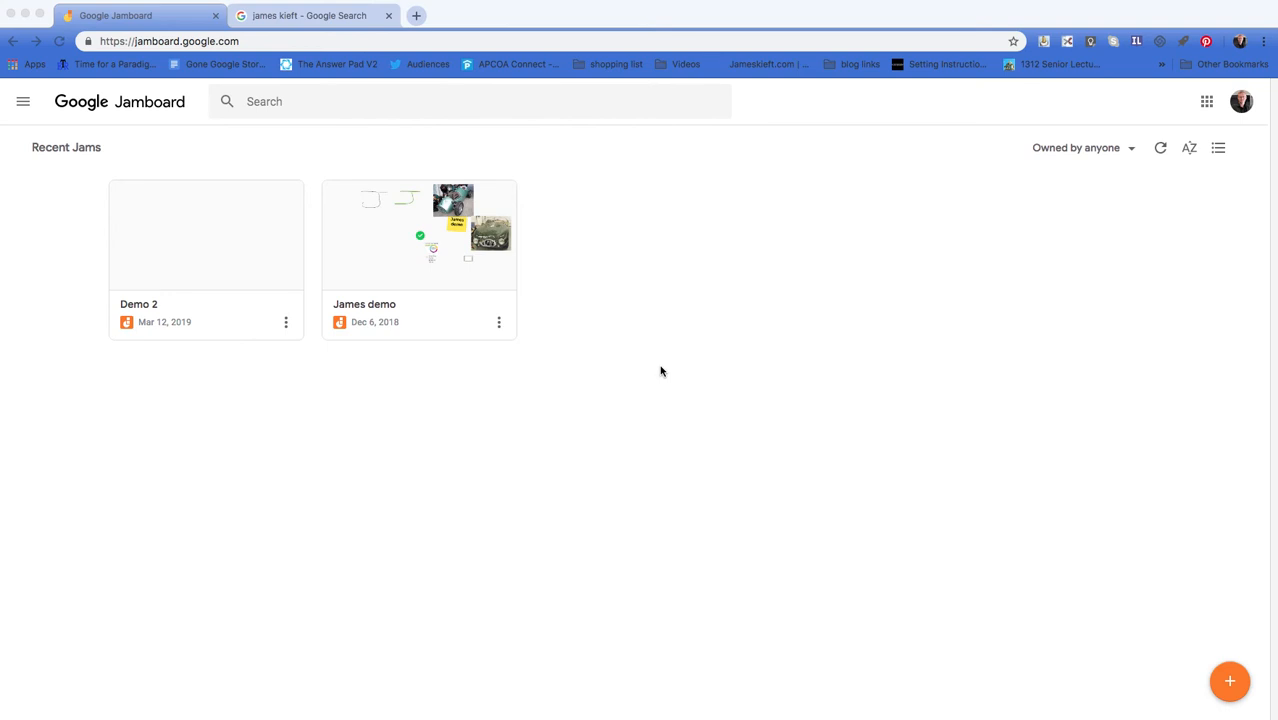
Step: Look up Jamboard in the list of Google apps
left_click(1208, 106)
left_click(1208, 104)
scroll(1185, 460, "down", 5)
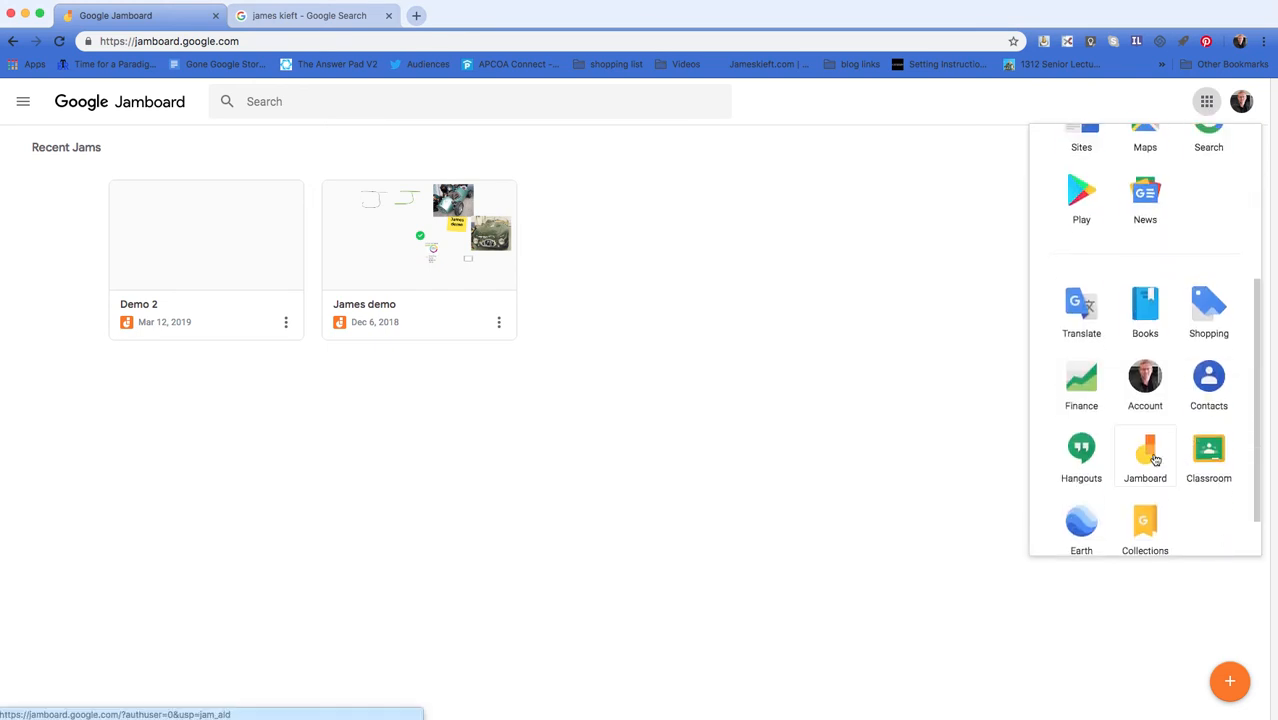
left_click(924, 389)
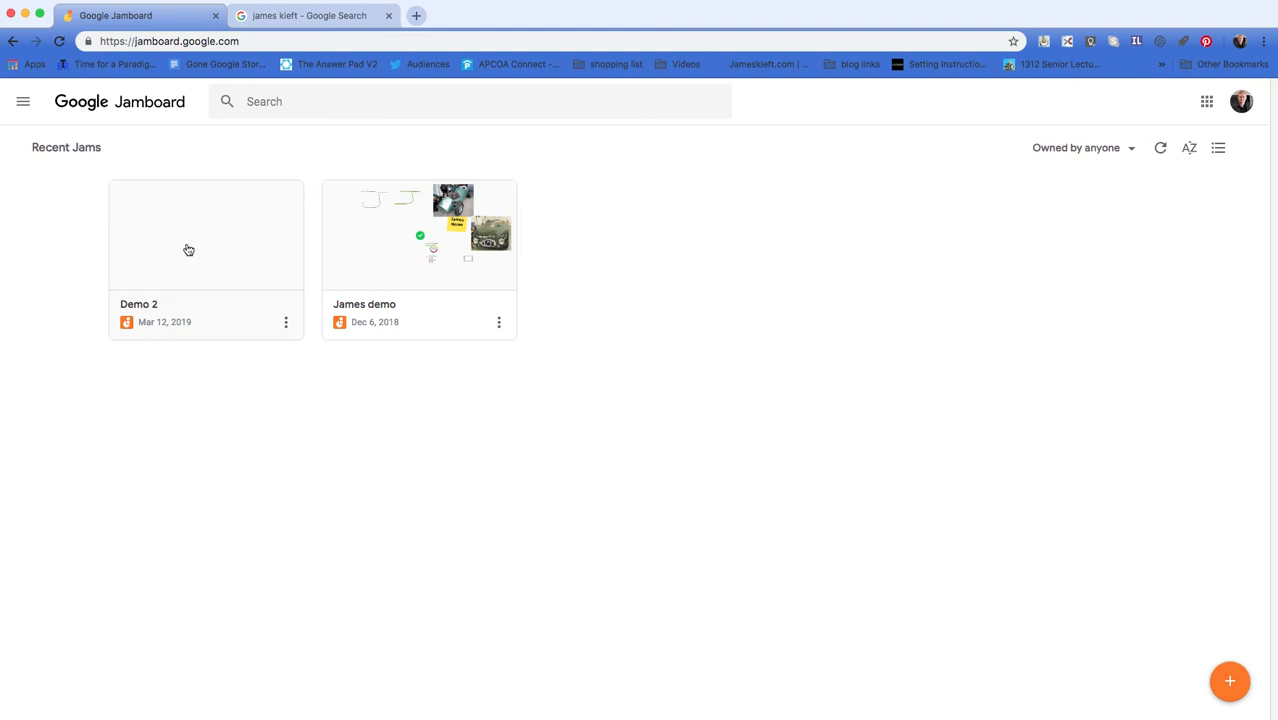
Step: Review the options available for the Demo 2 jam and the entries in Jamboard's main menu
left_click(286, 324)
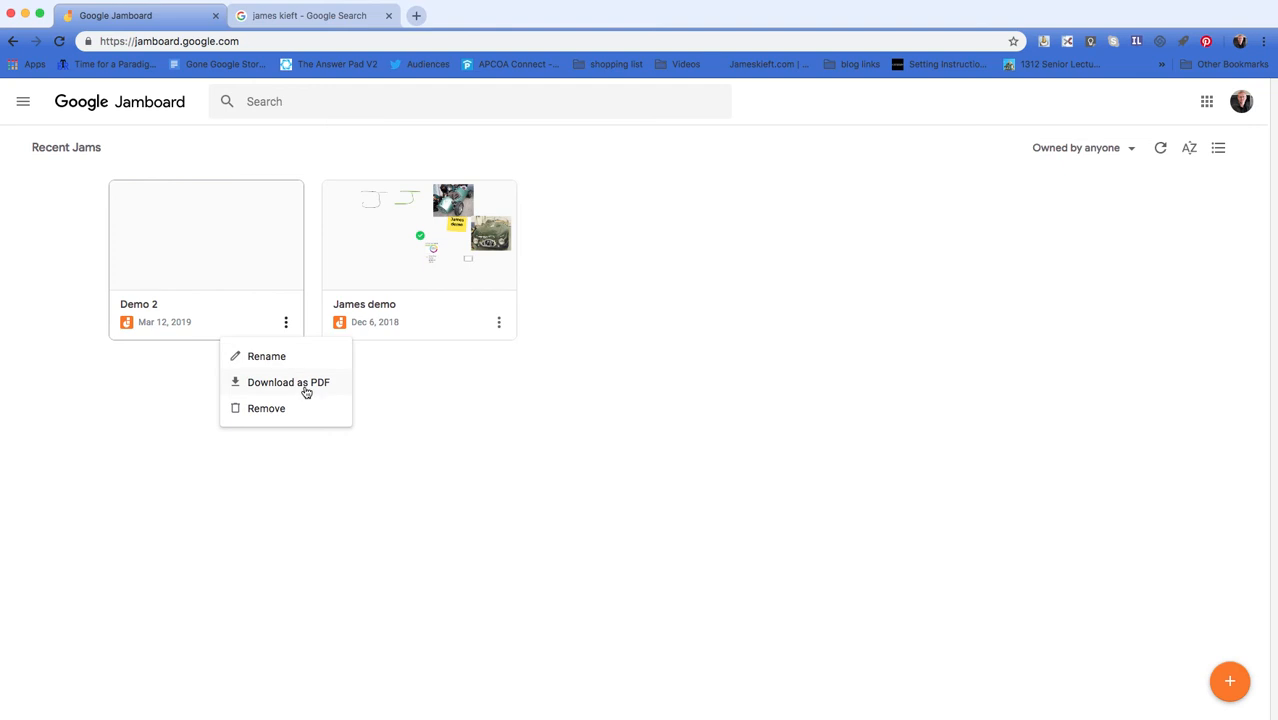
left_click(443, 410)
left_click(23, 101)
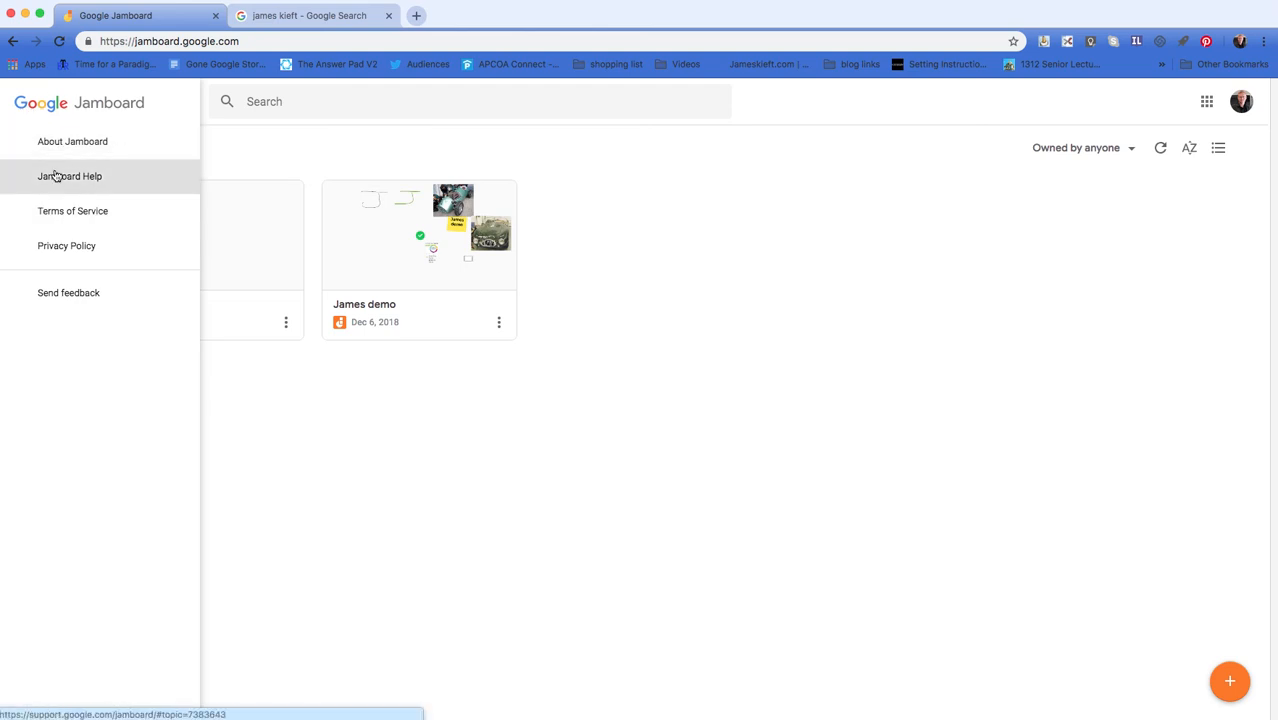
left_click(227, 149)
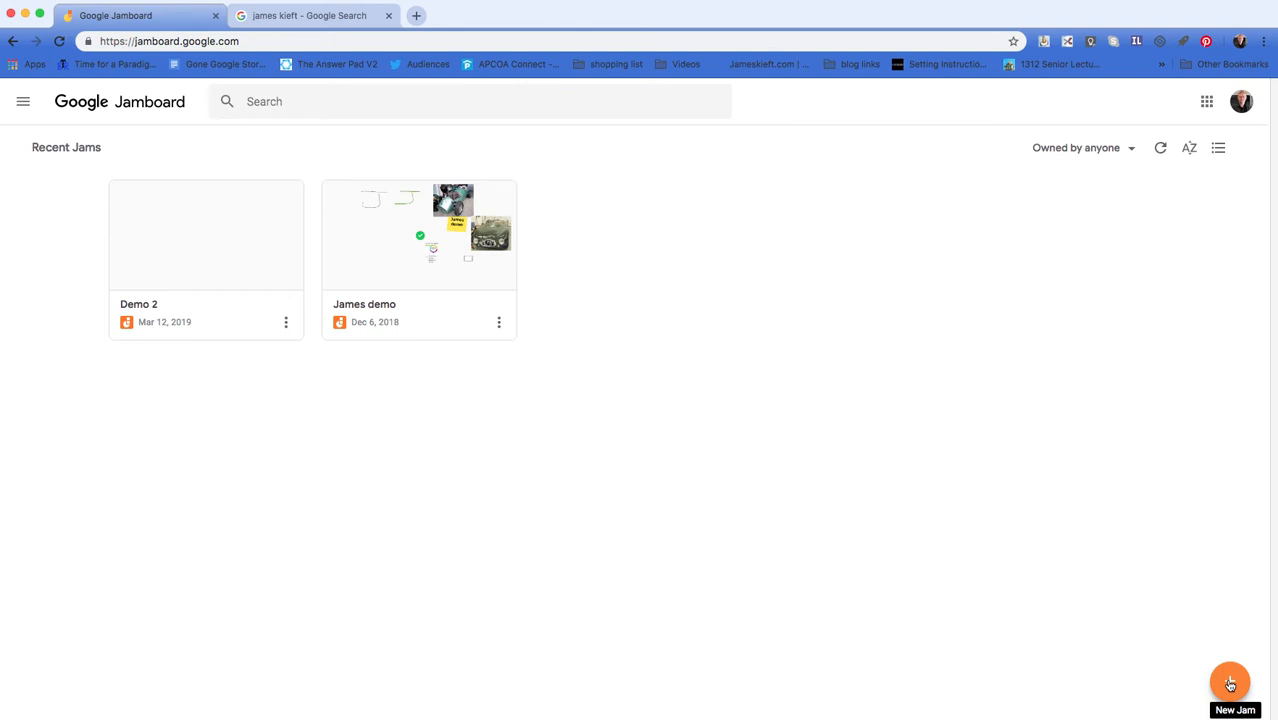
Step: Review the ownership filter options and preview the recent jams as a list before returning to the grid layout
left_click(1136, 153)
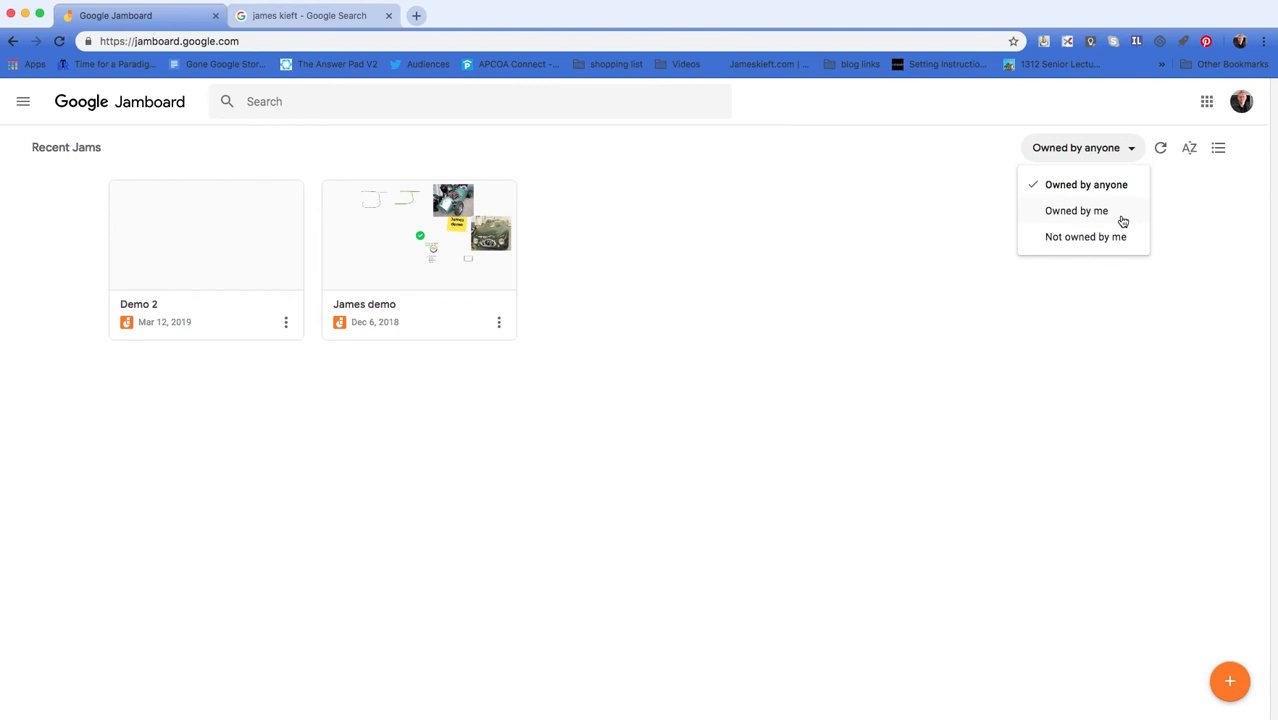
left_click(1218, 148)
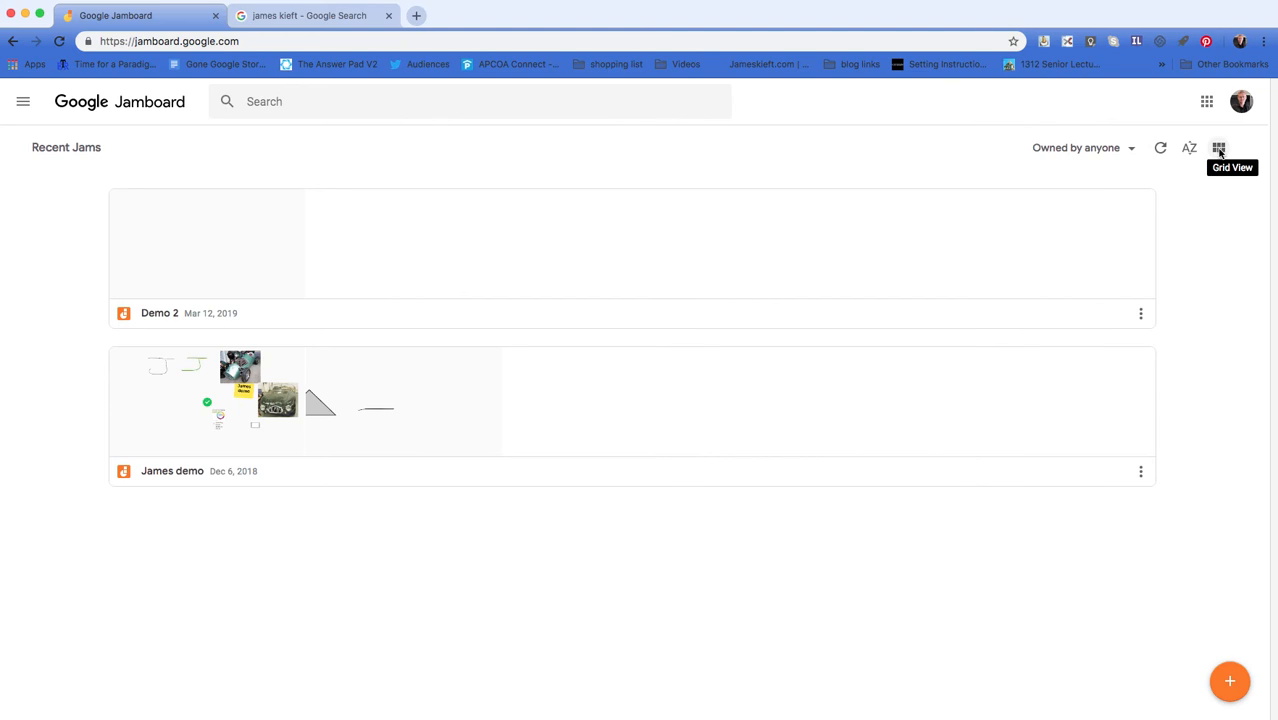
left_click(1218, 148)
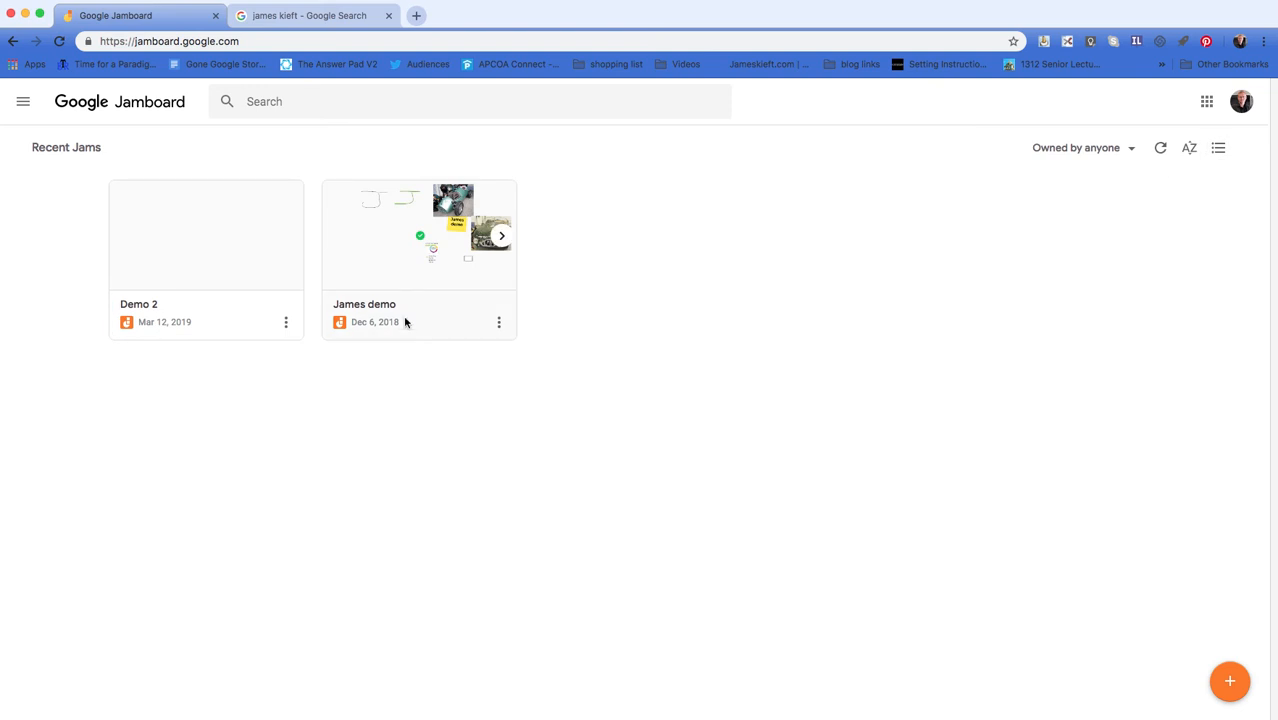
Step: Open the Demo 2 jam and review its file options
left_click(213, 251)
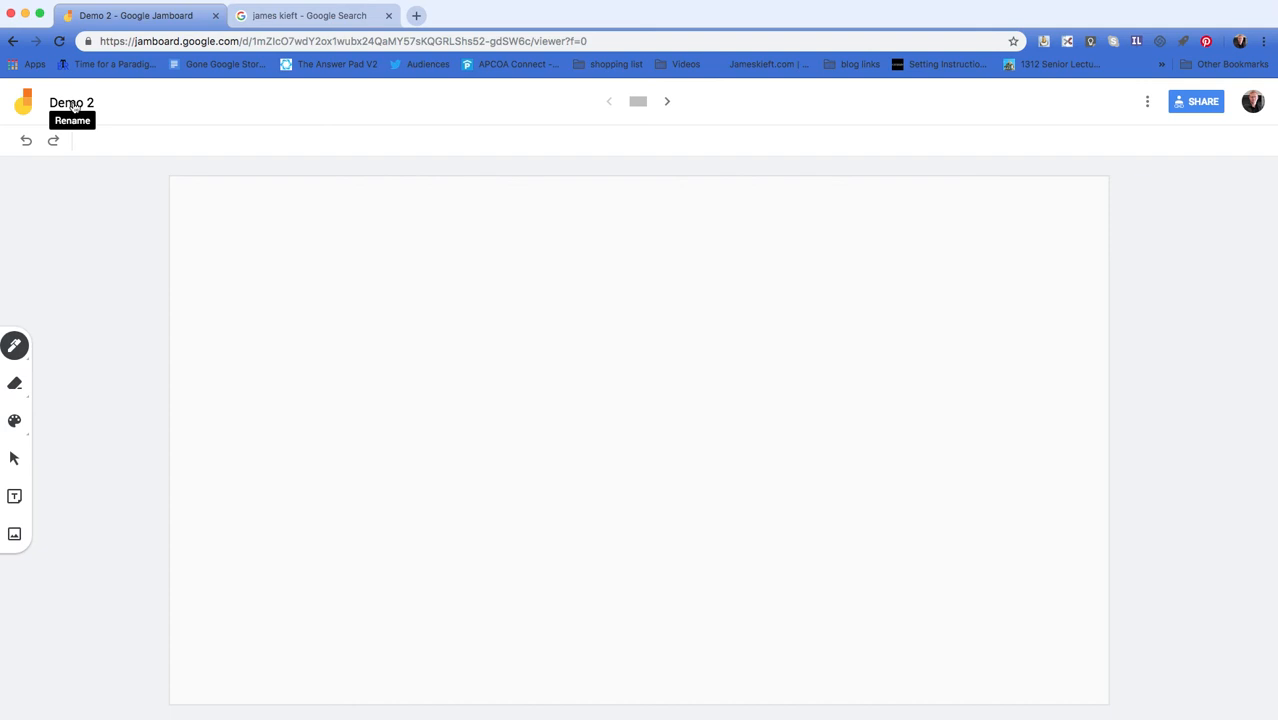
left_click(1146, 104)
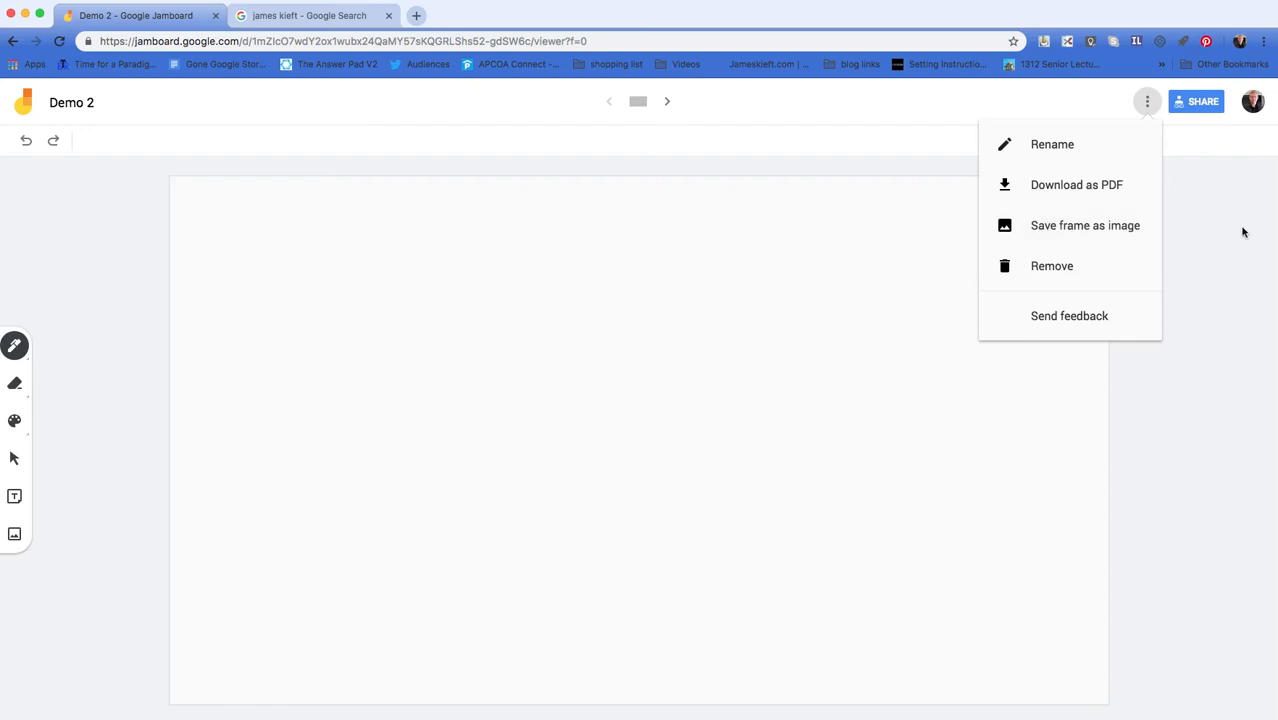
left_click(1200, 106)
Step: Turn off link sharing for the jam so that only specific people have access, and save
left_click(1200, 108)
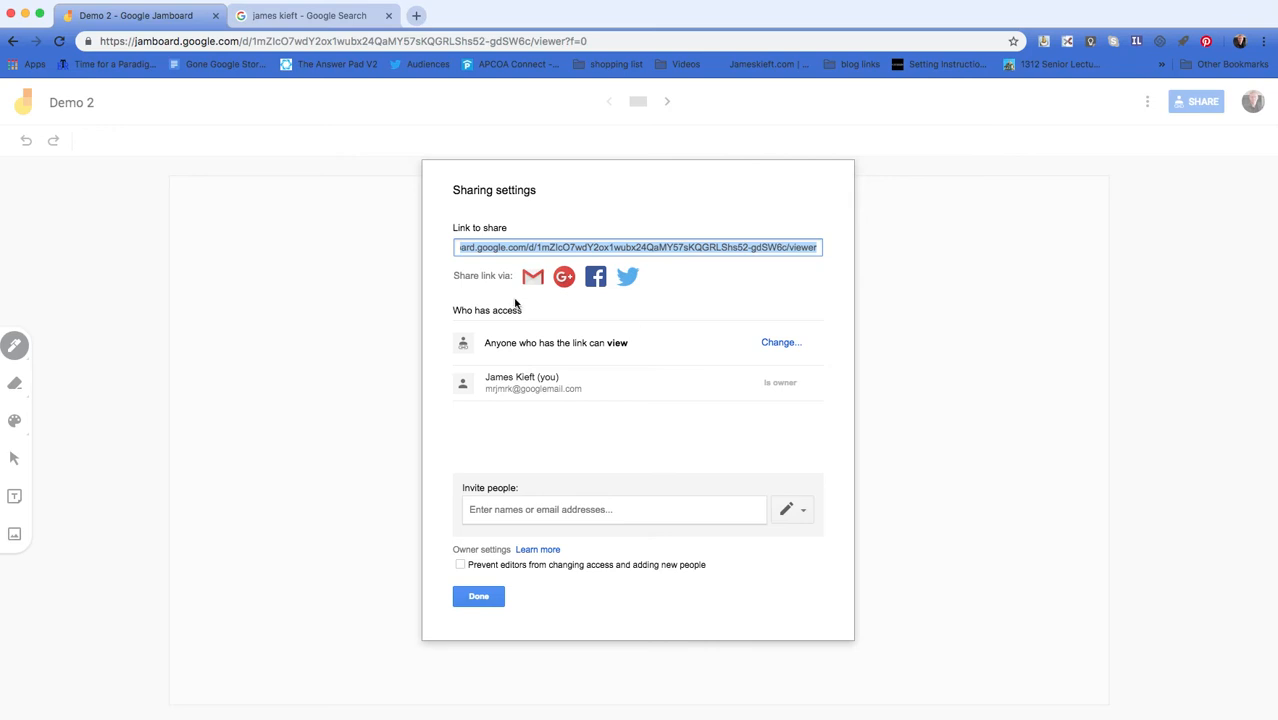
left_click(779, 342)
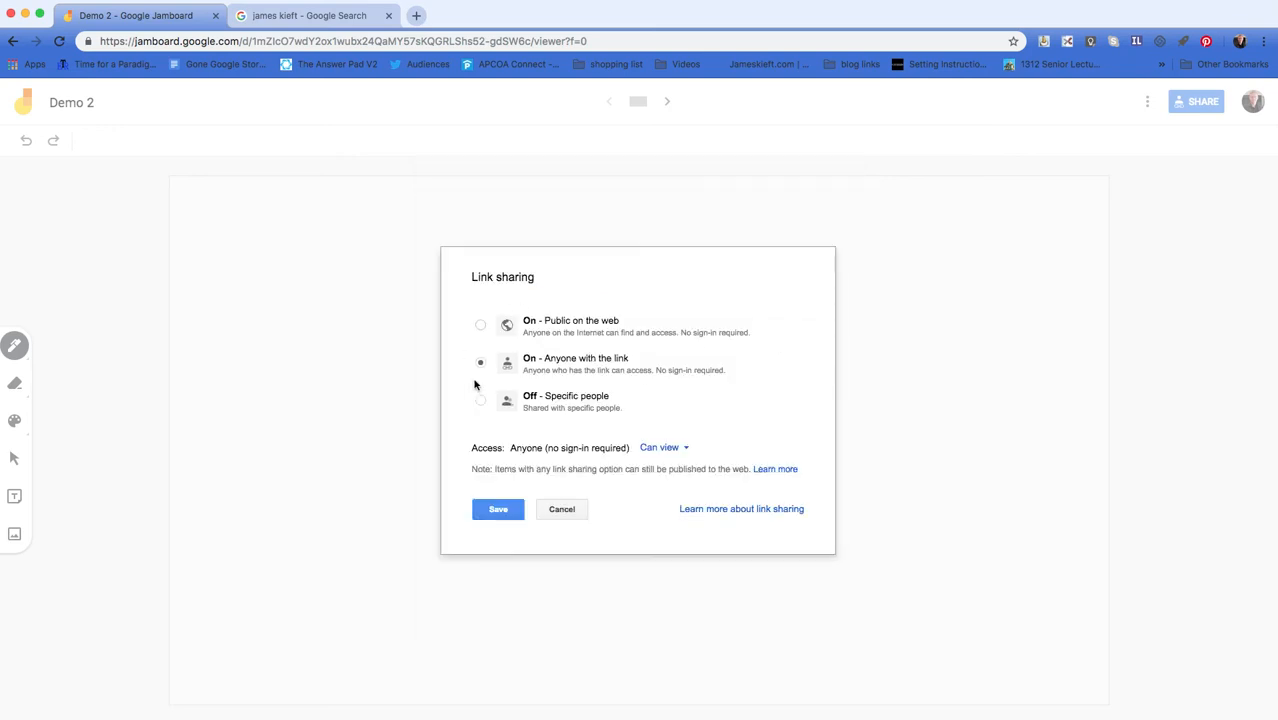
left_click(481, 400)
left_click(500, 487)
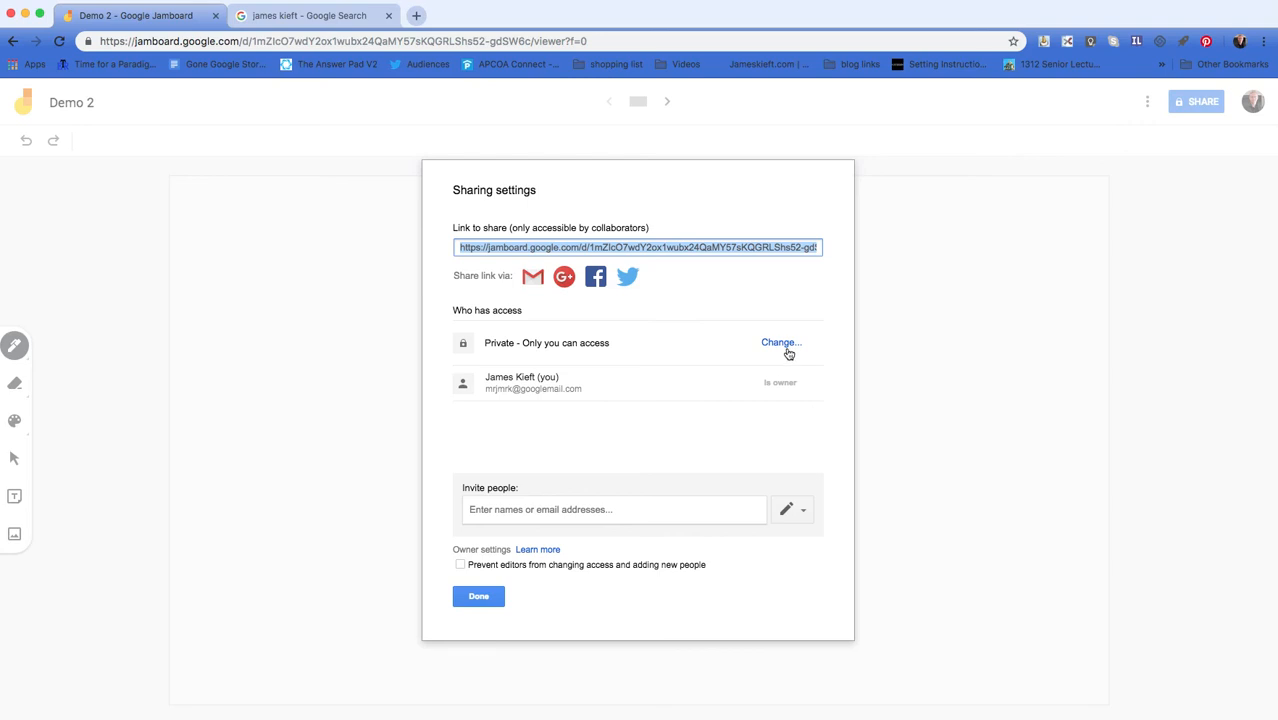
Step: Turn link sharing on for anyone with the link, set their access to Can edit, and finish the sharing settings
left_click(780, 343)
left_click(481, 375)
left_click(506, 527)
left_click(781, 343)
left_click(680, 450)
left_click(675, 471)
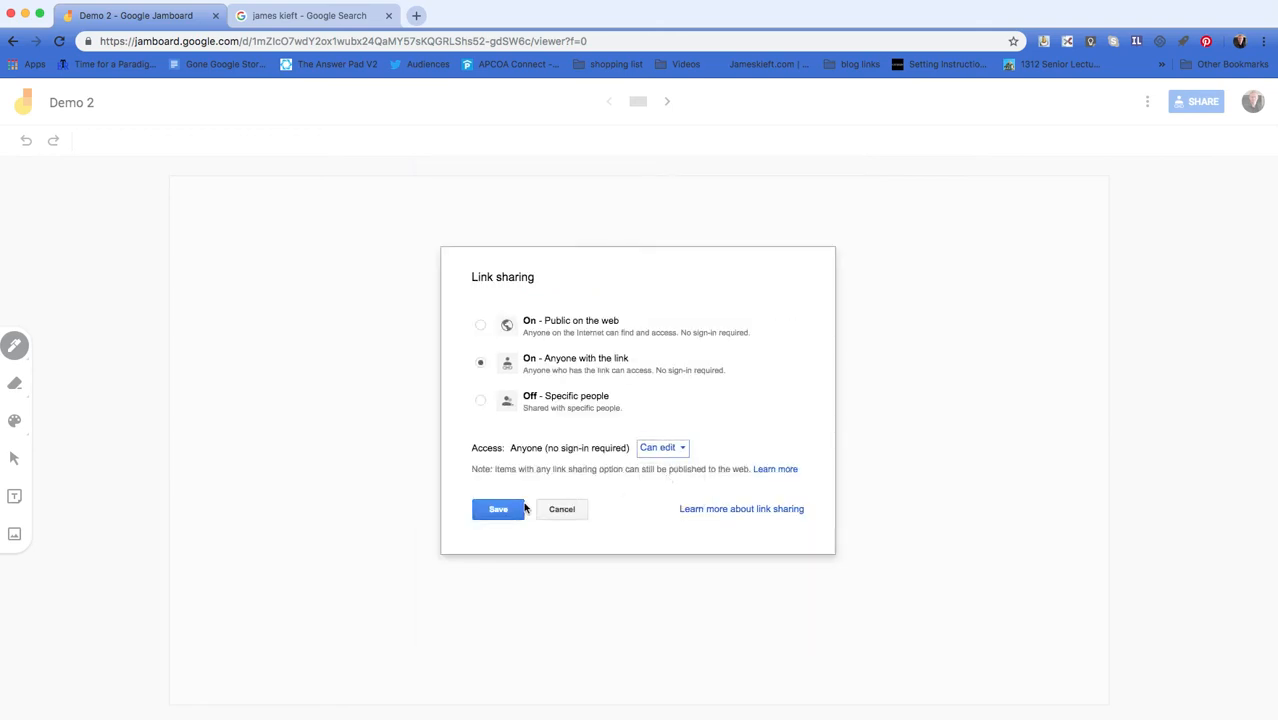
left_click(511, 516)
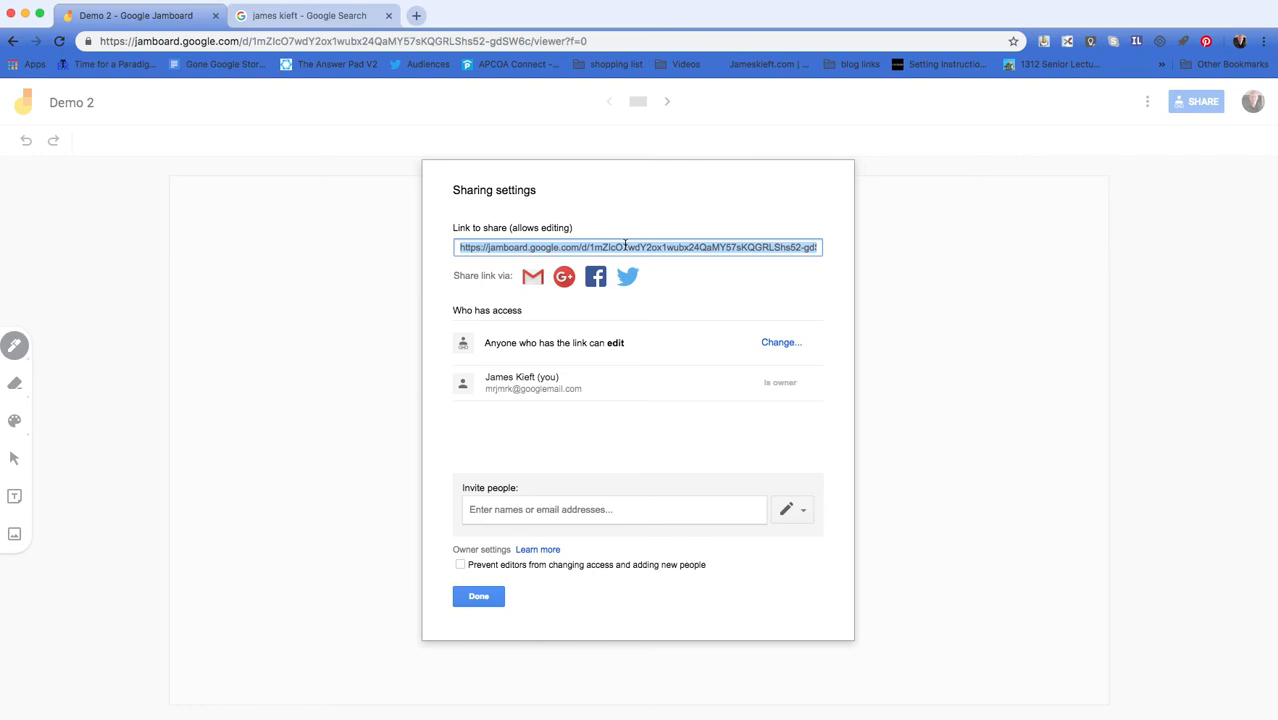
left_click(481, 600)
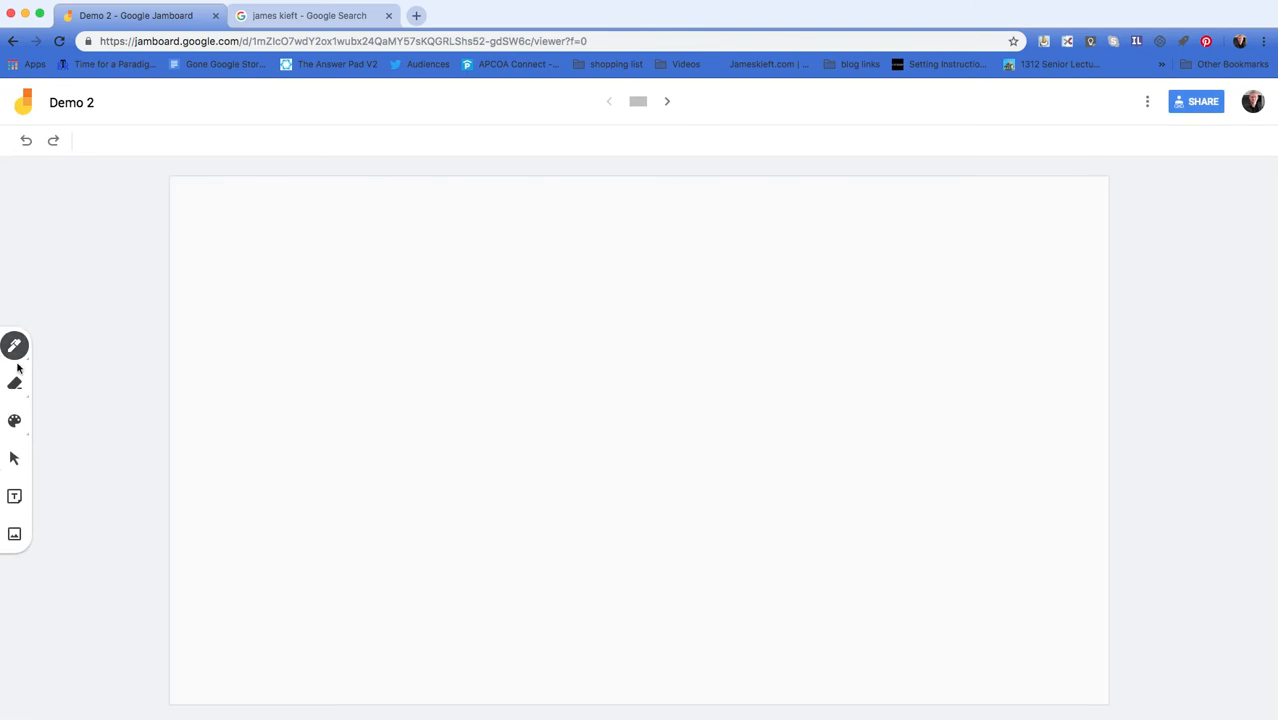
Step: Insert the third car photo from the 2015-11-26 album in Photos onto the frame
left_click(14, 539)
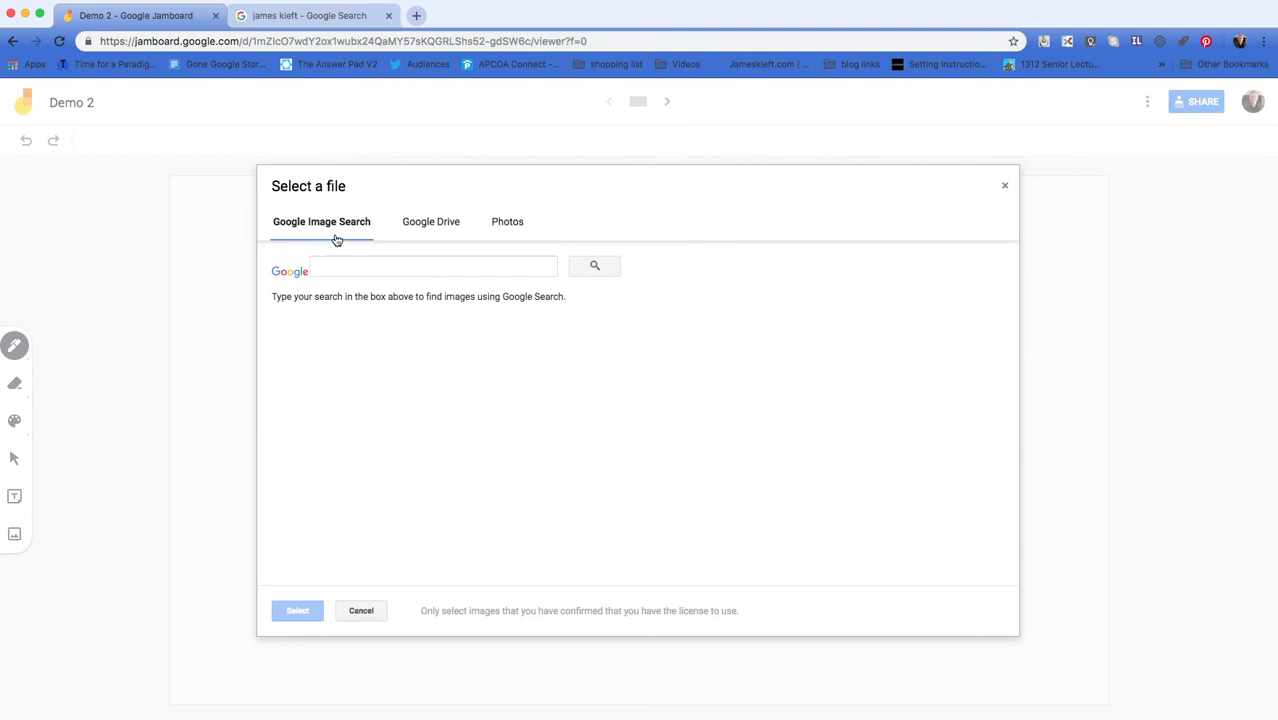
left_click(433, 229)
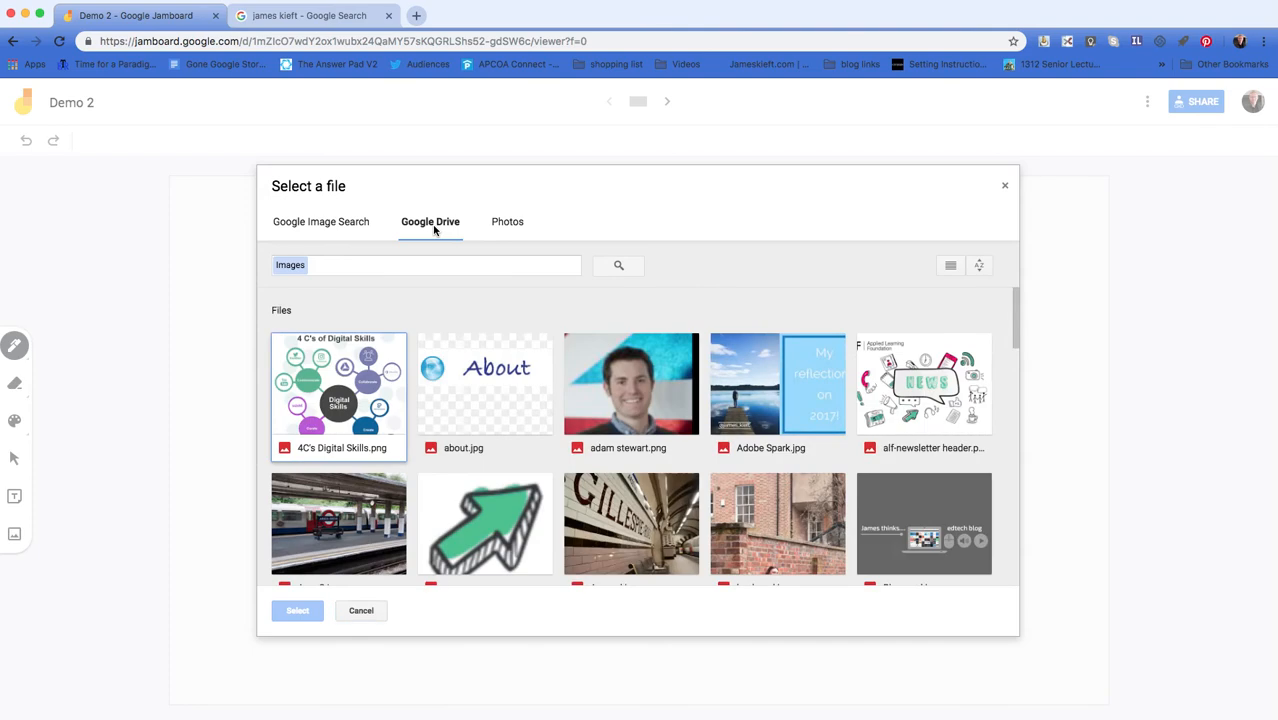
left_click(327, 229)
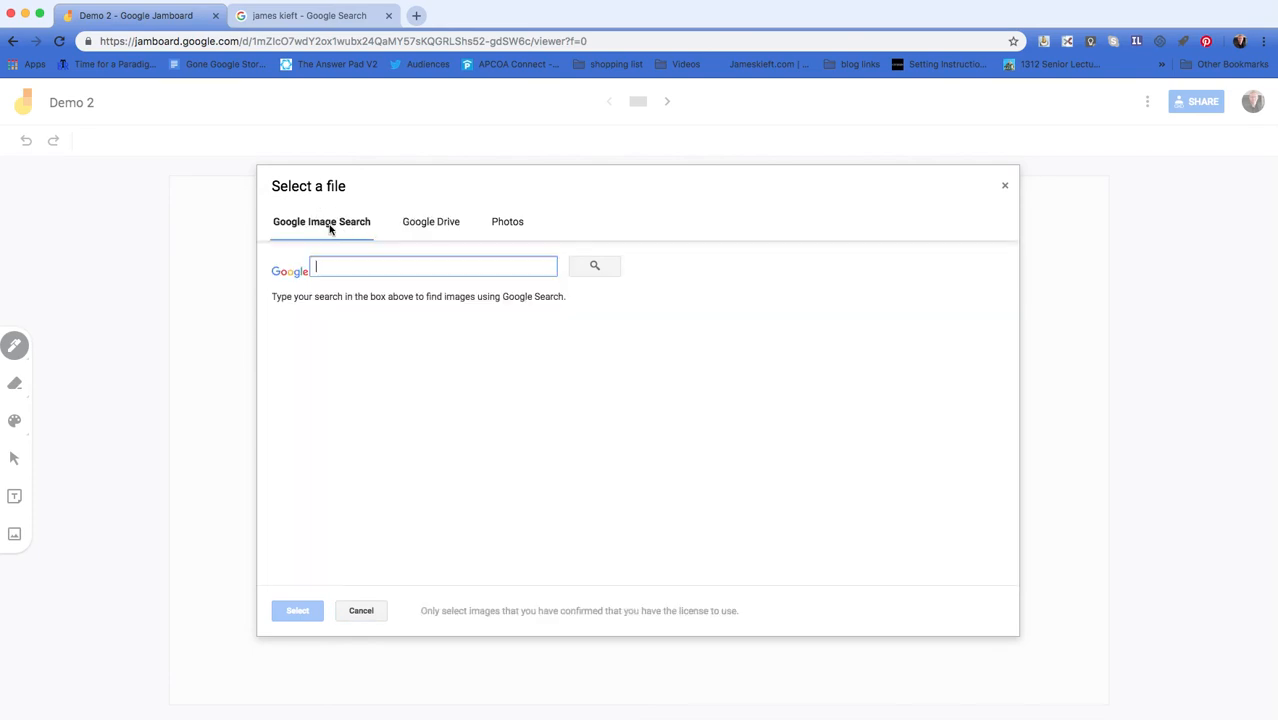
left_click(506, 227)
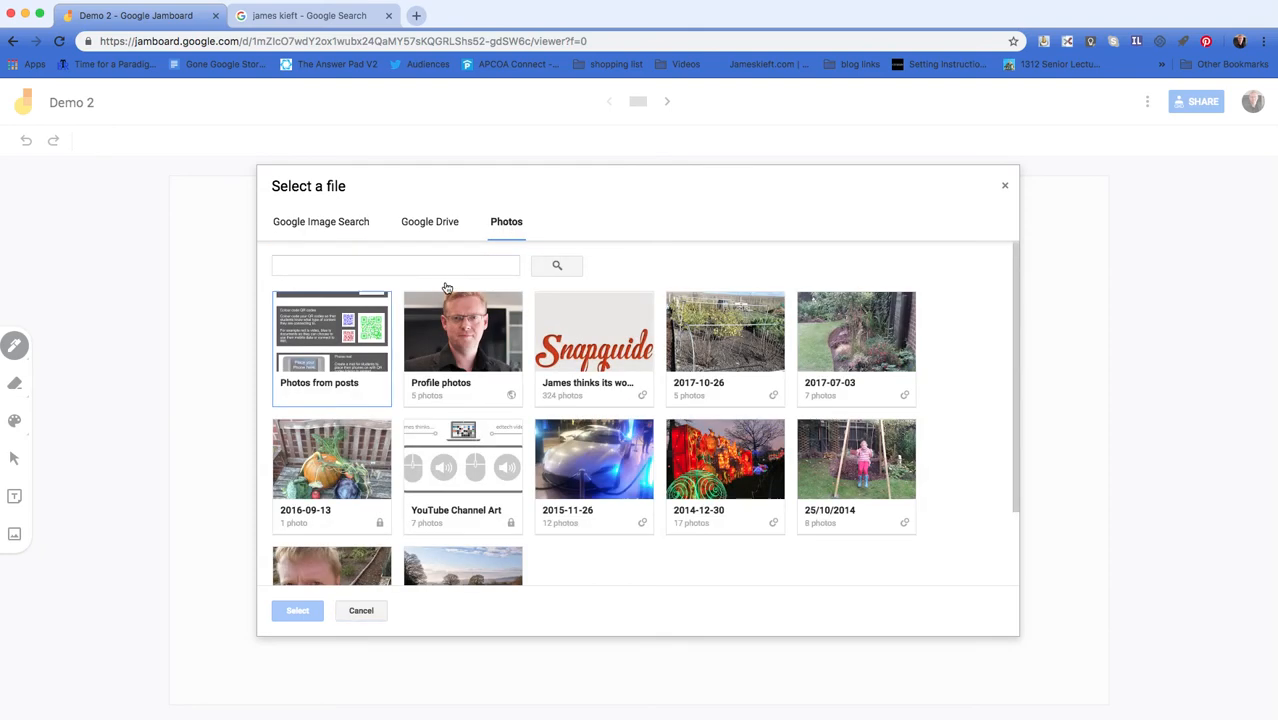
left_click(582, 481)
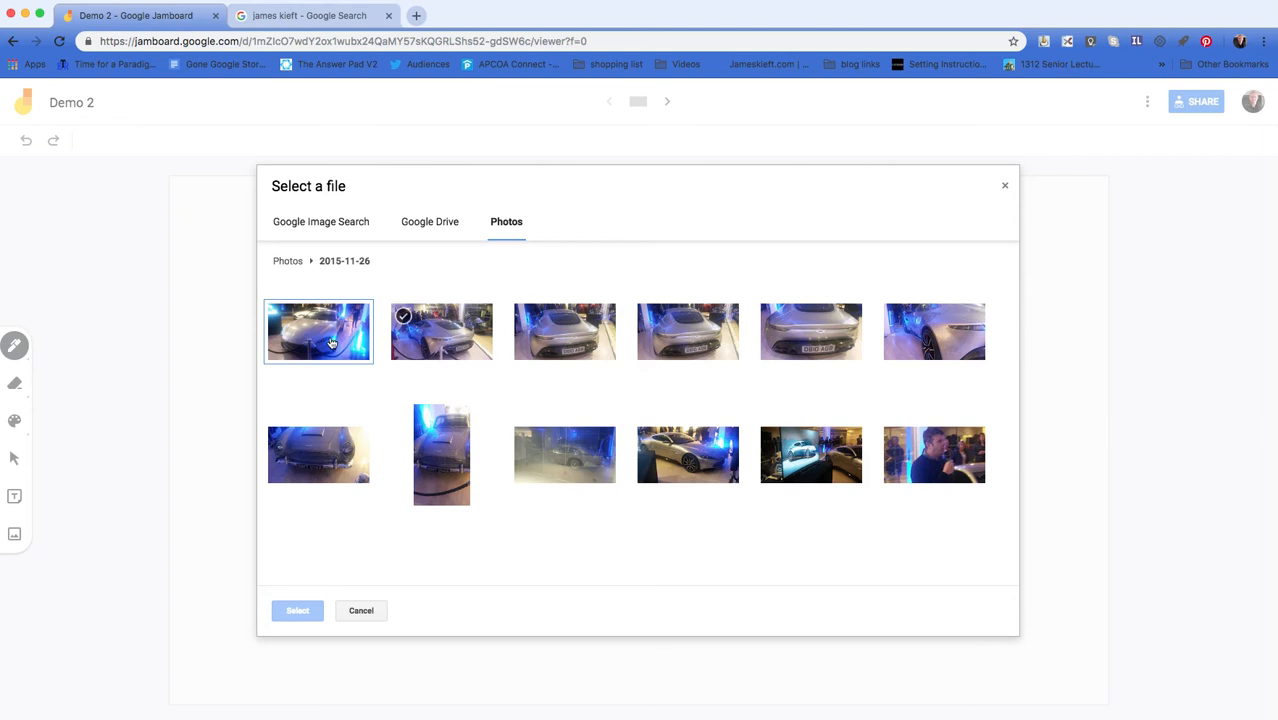
left_click(331, 343)
left_click(546, 338)
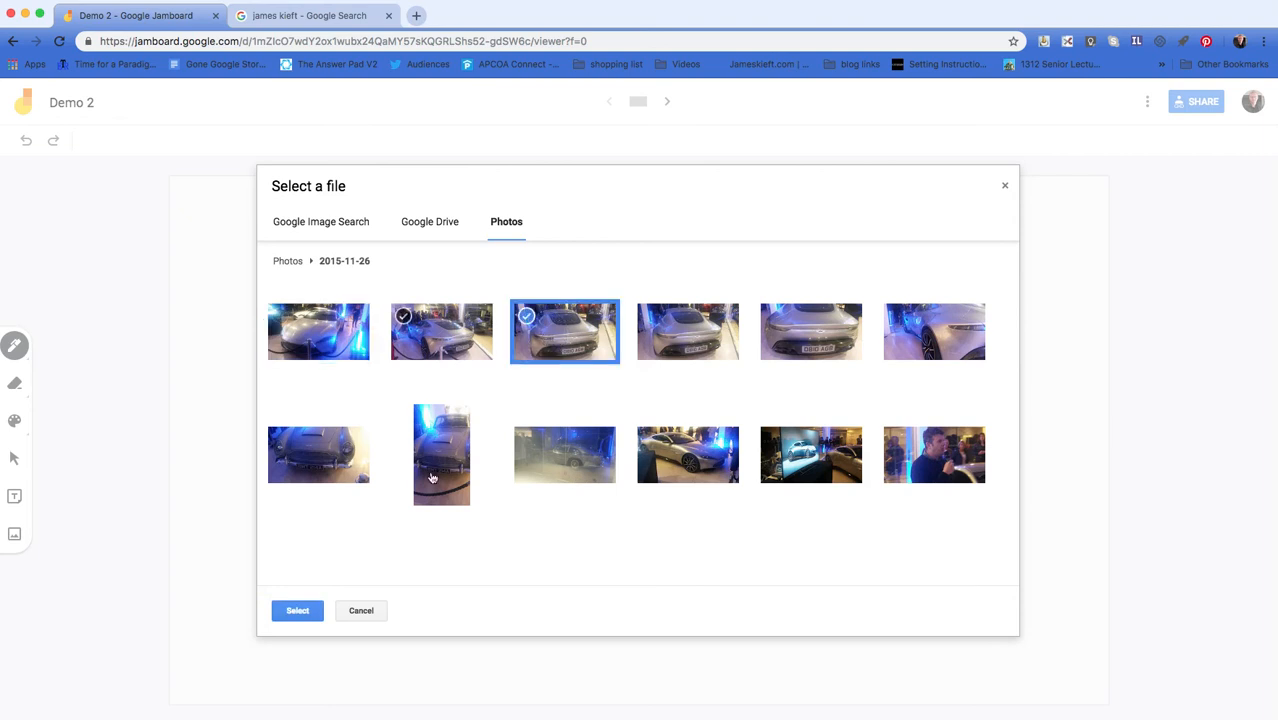
left_click(298, 610)
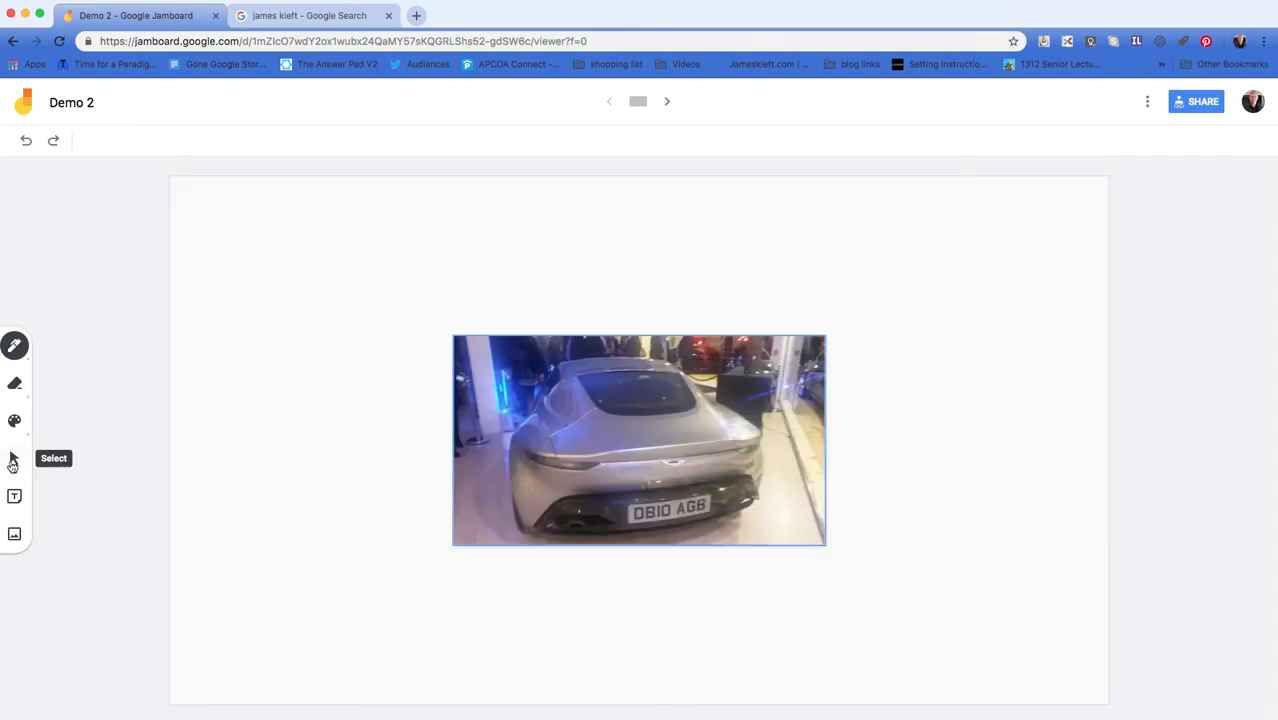
Step: Move the car photo to the frame's upper-left corner and shrink it slightly
left_click(13, 461)
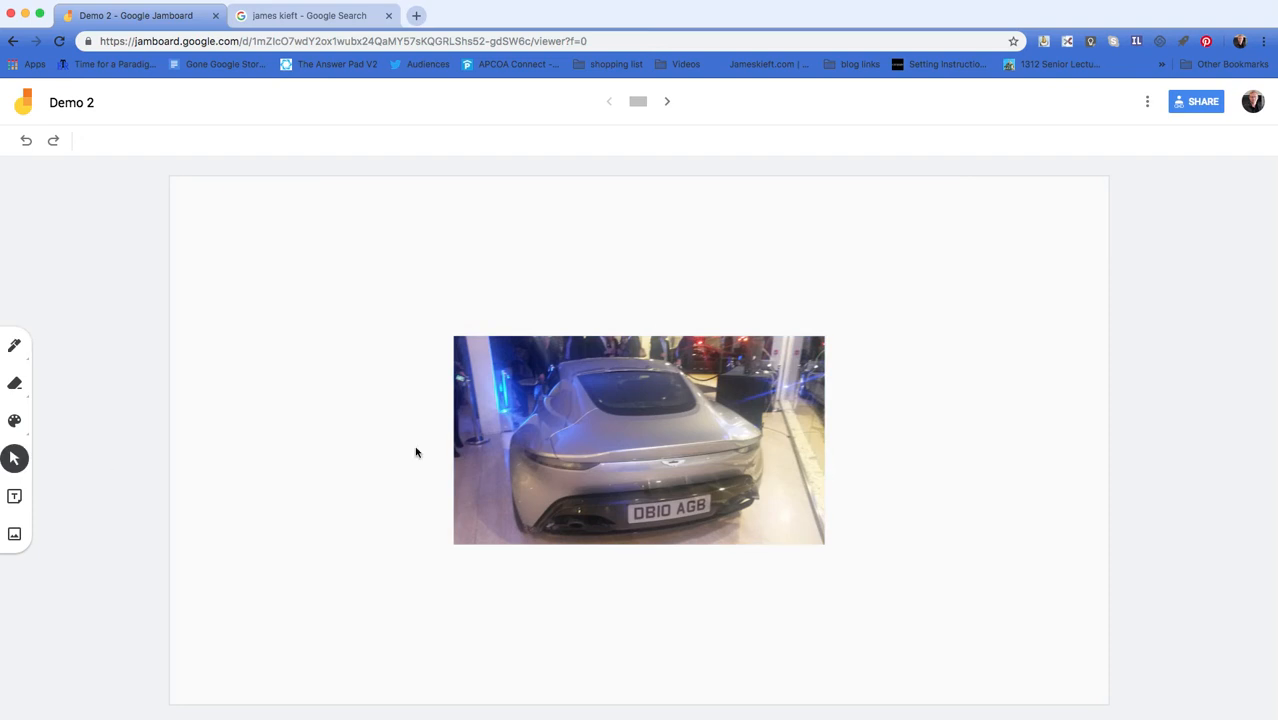
left_click_drag(502, 442, 249, 317)
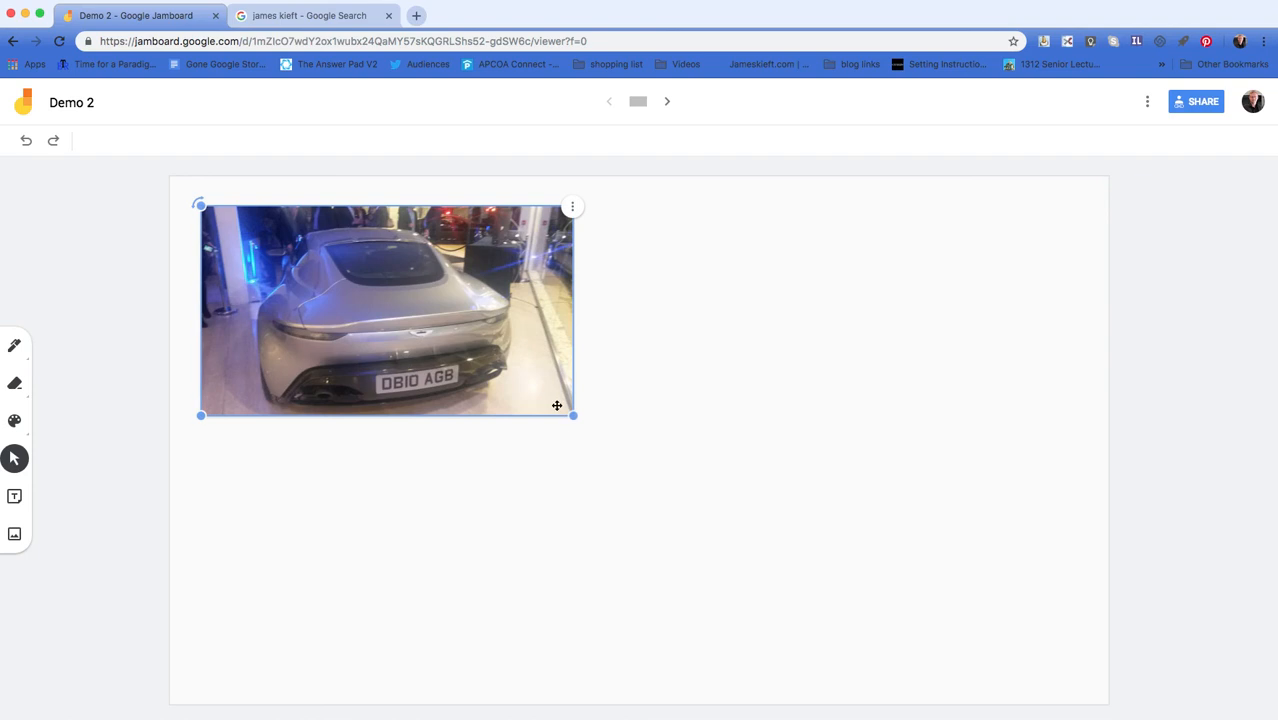
left_click_drag(571, 417, 524, 398)
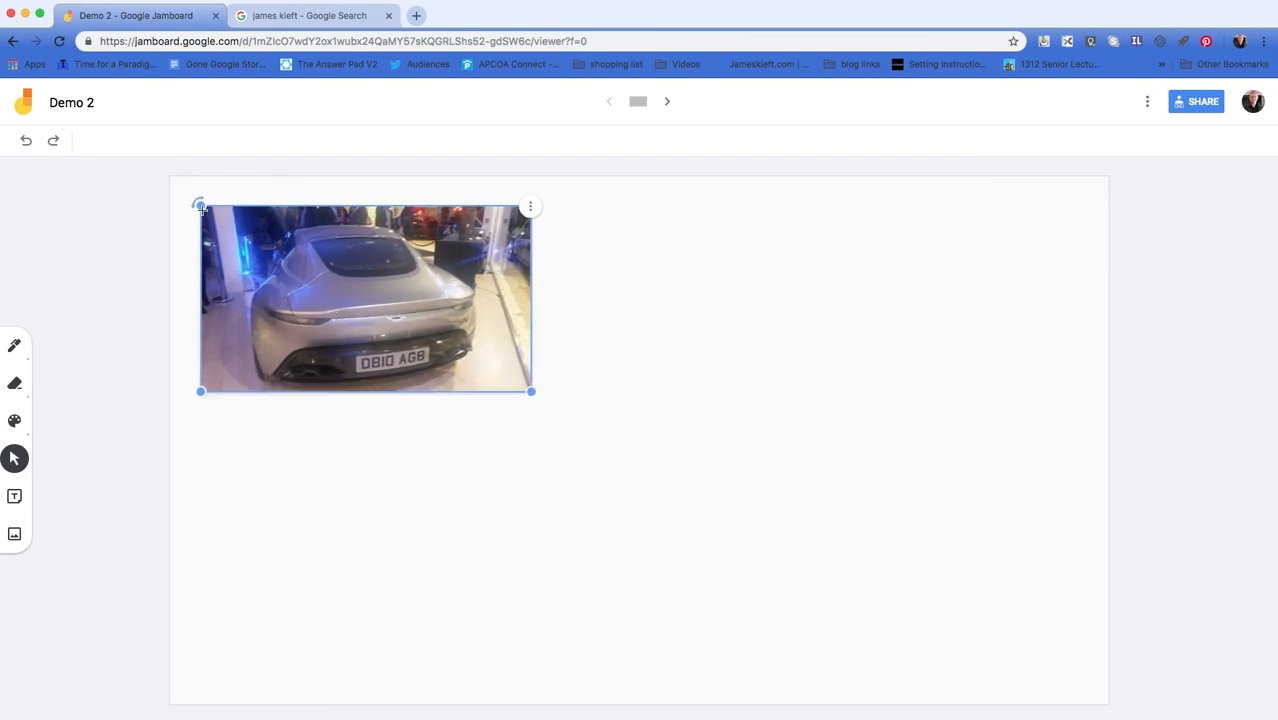
left_click(531, 207)
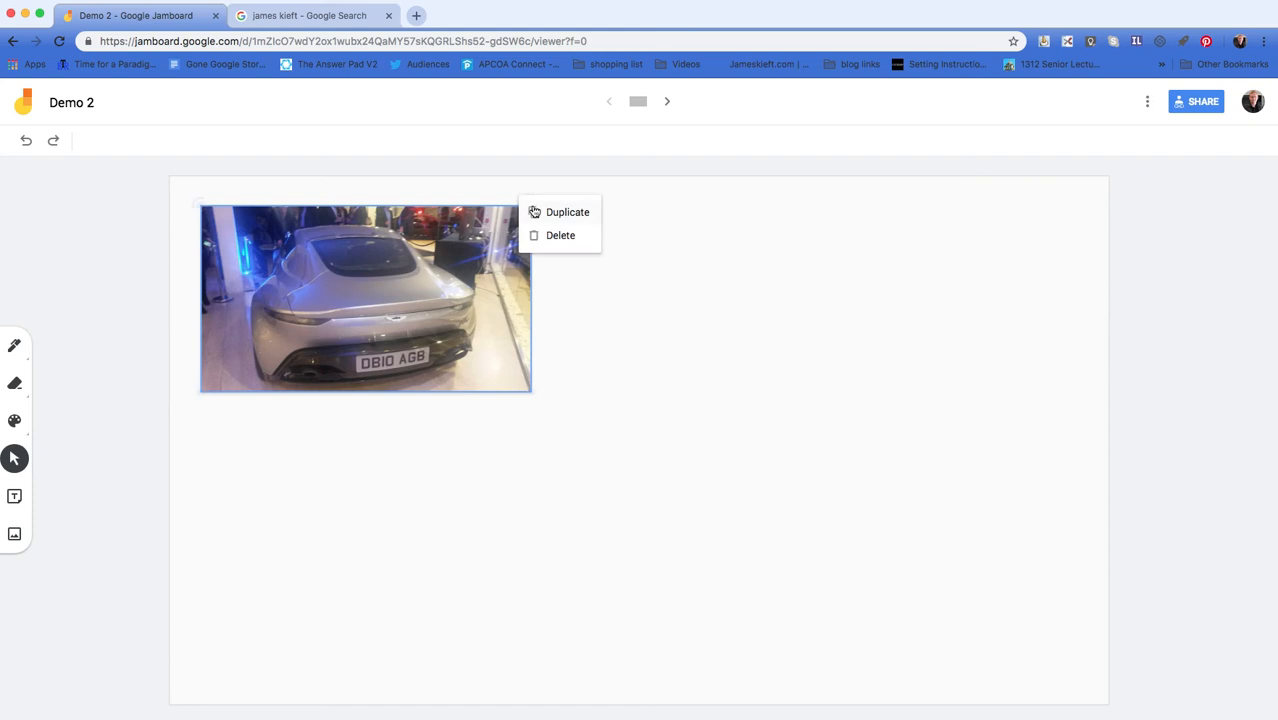
left_click(656, 294)
Step: Add a light blue sticky note reading "DB11 from Spectre"
left_click(14, 497)
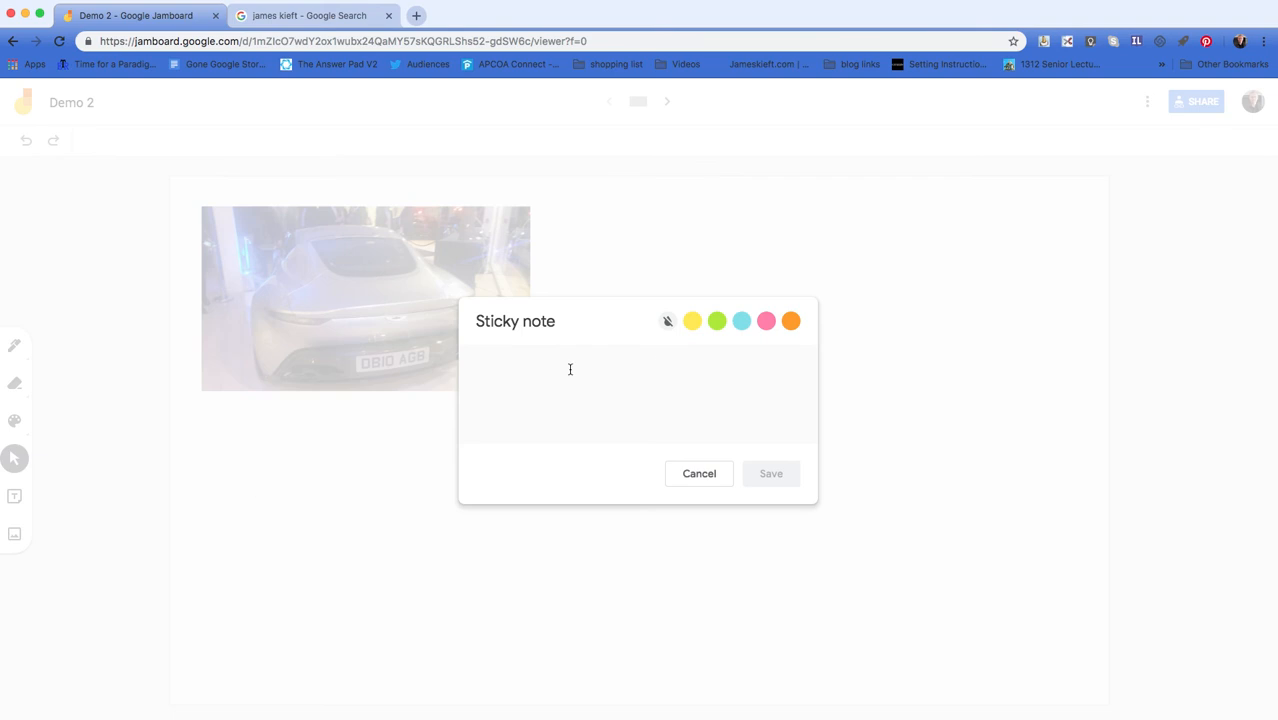
type("D")
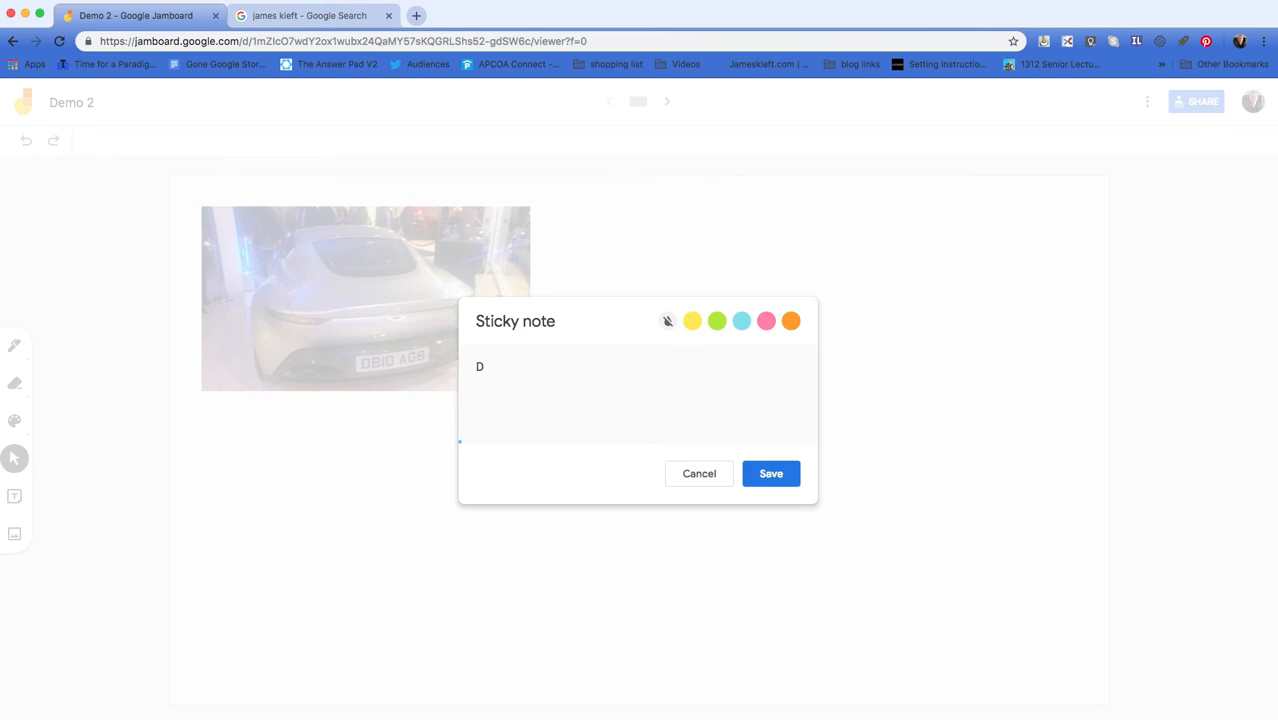
type("B11 from Spectre")
left_click(741, 322)
left_click(757, 471)
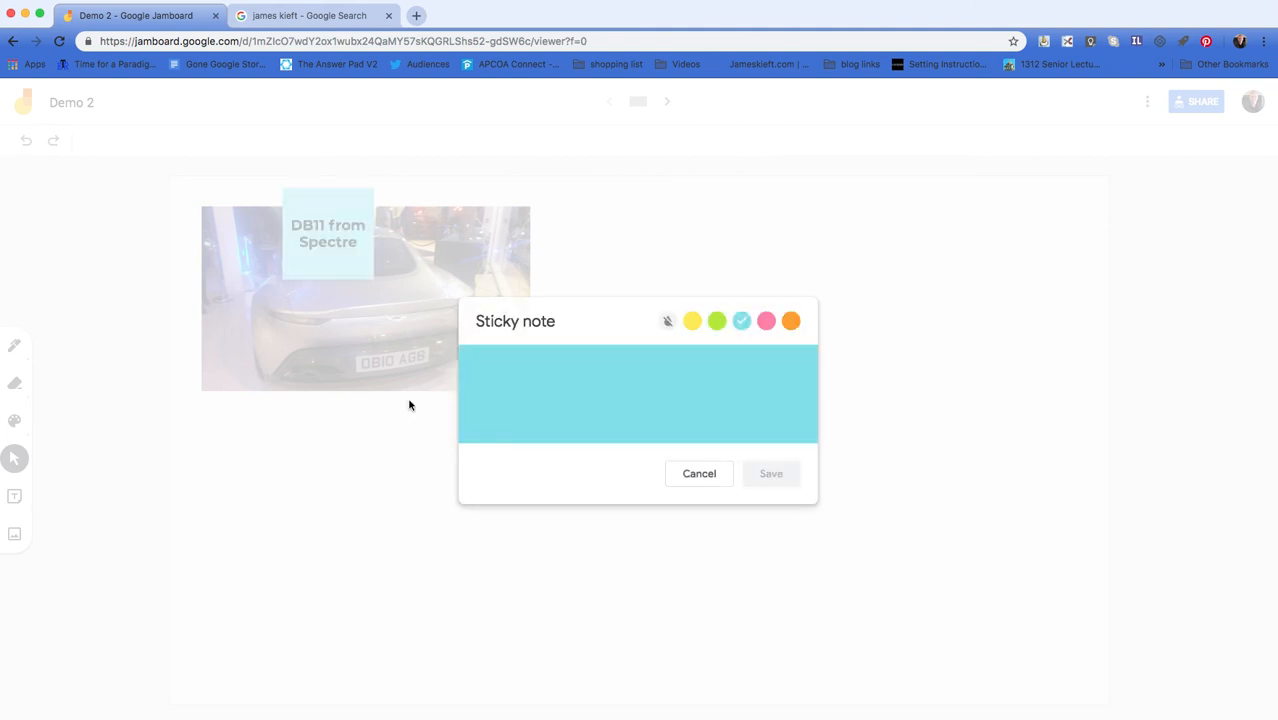
Step: Discard the blank new sticky note and shift the "DB11 from Spectre" note to the upper middle of the car photo
left_click(699, 474)
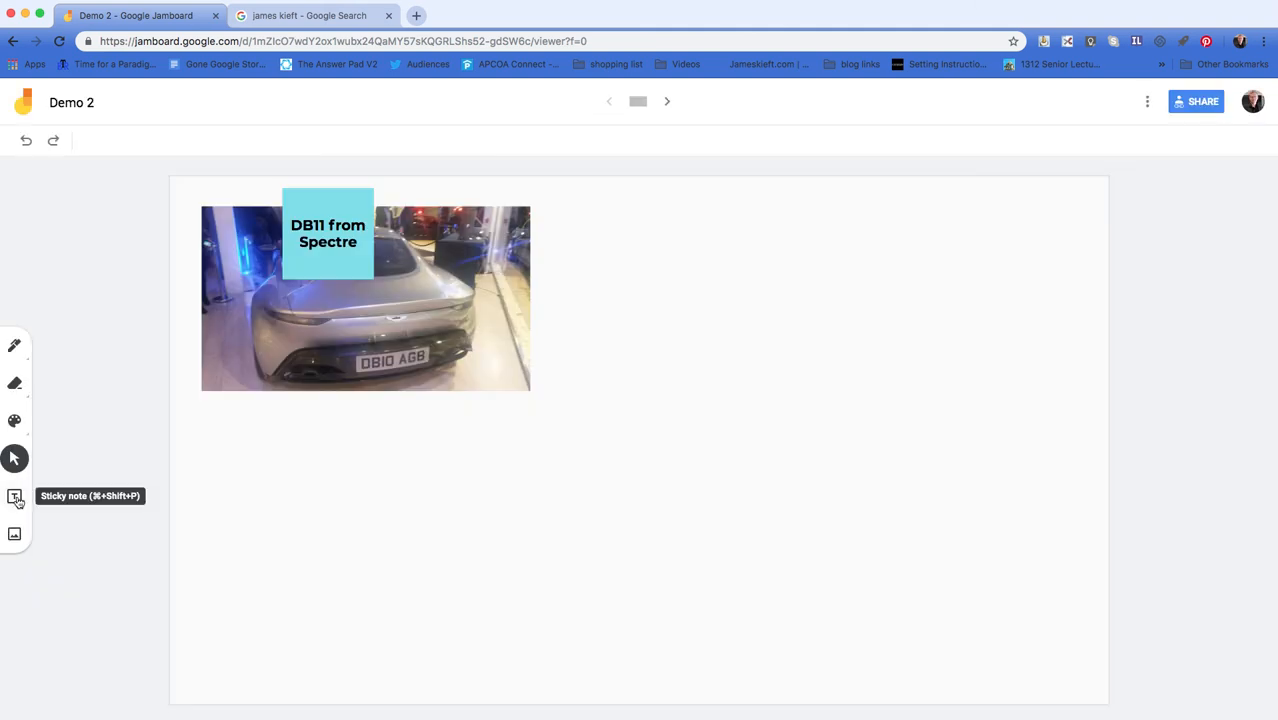
left_click(16, 460)
left_click_drag(328, 260, 368, 264)
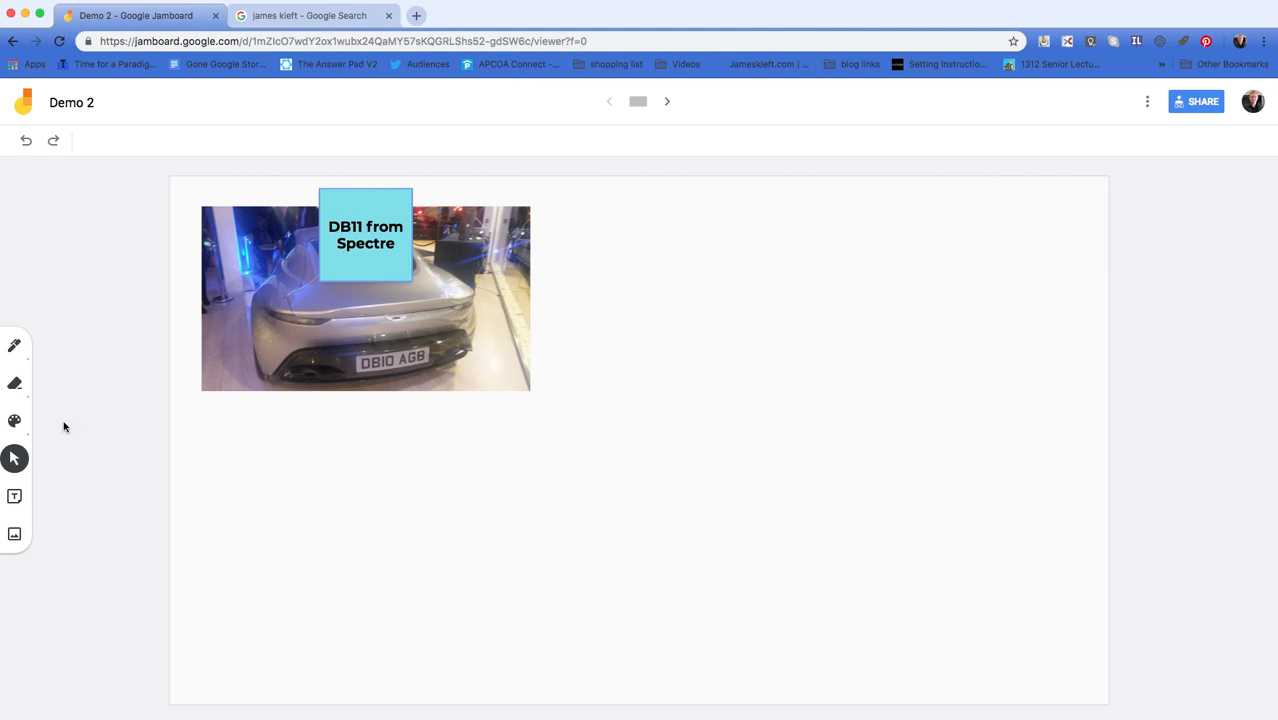
Step: Add a green sticky note reading "Heading" to the frame
left_click(14, 497)
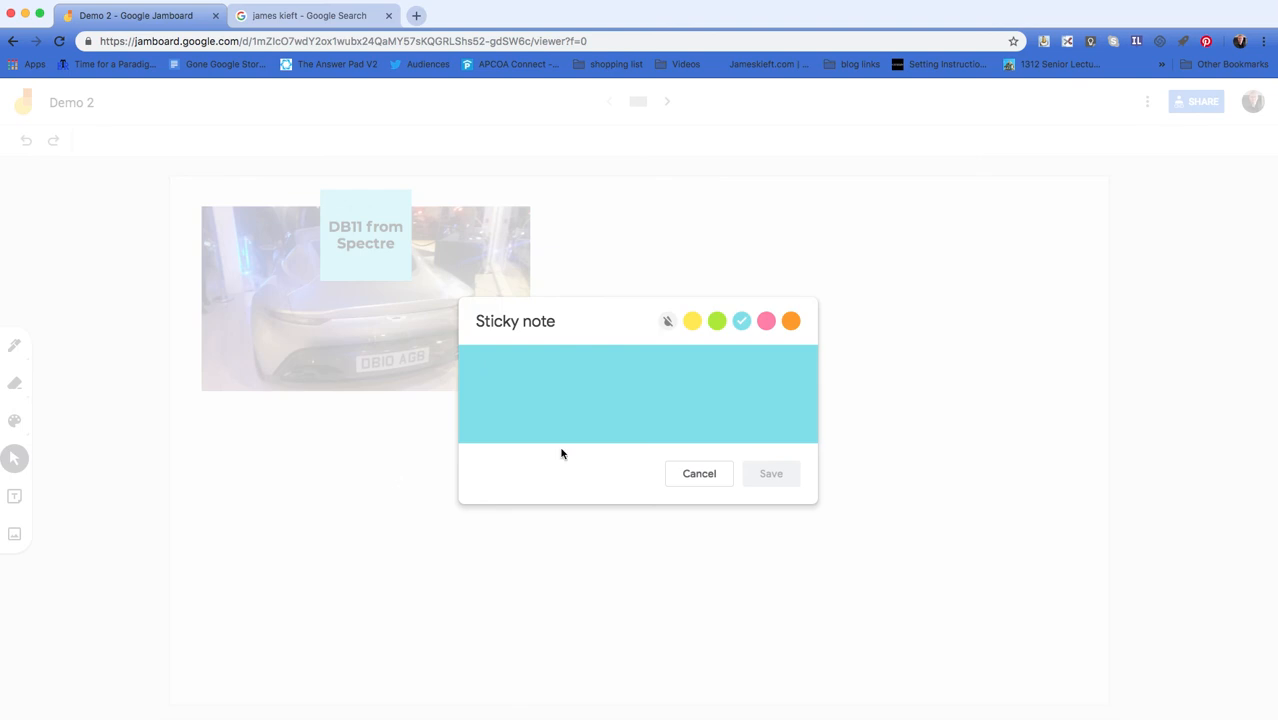
left_click(717, 322)
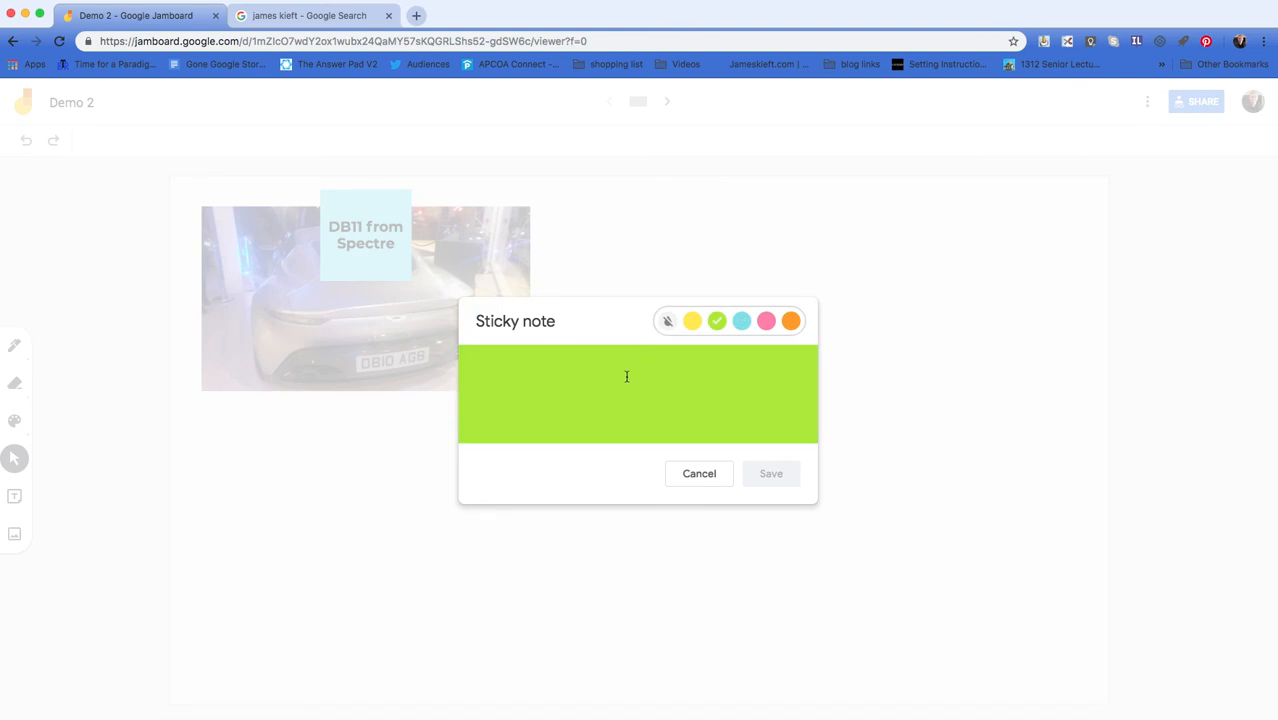
type("Heading")
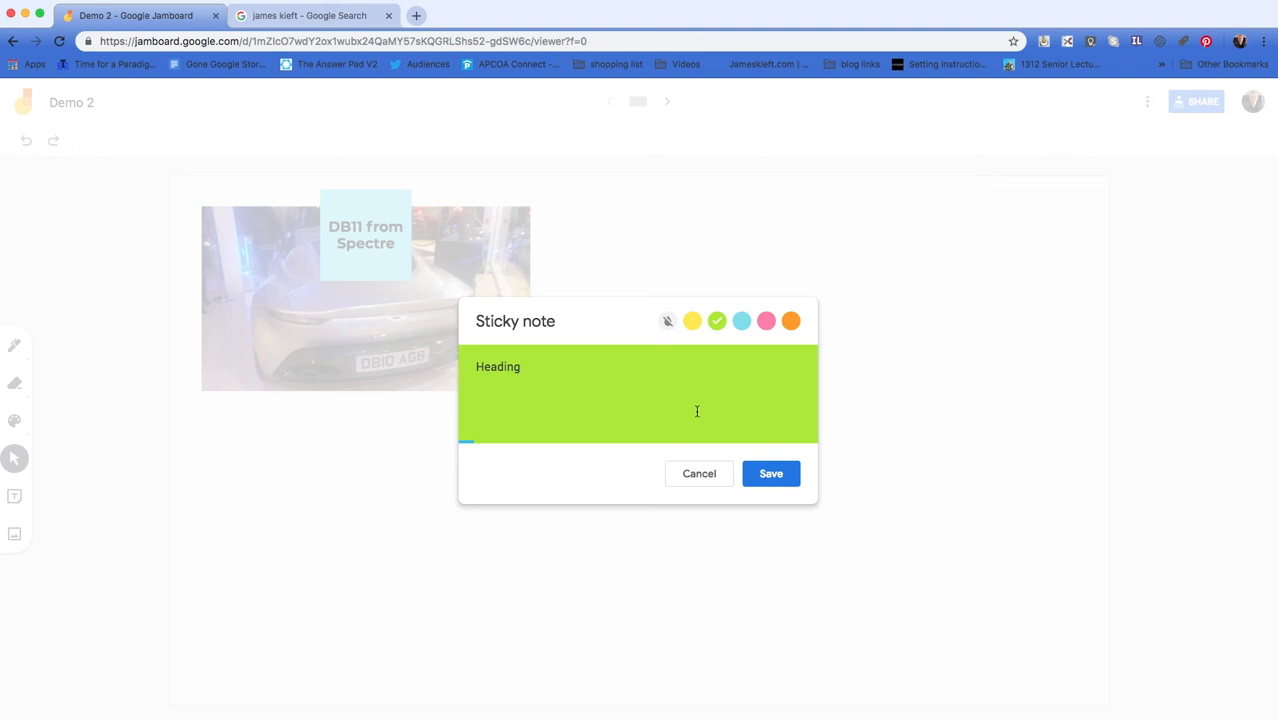
left_click(776, 483)
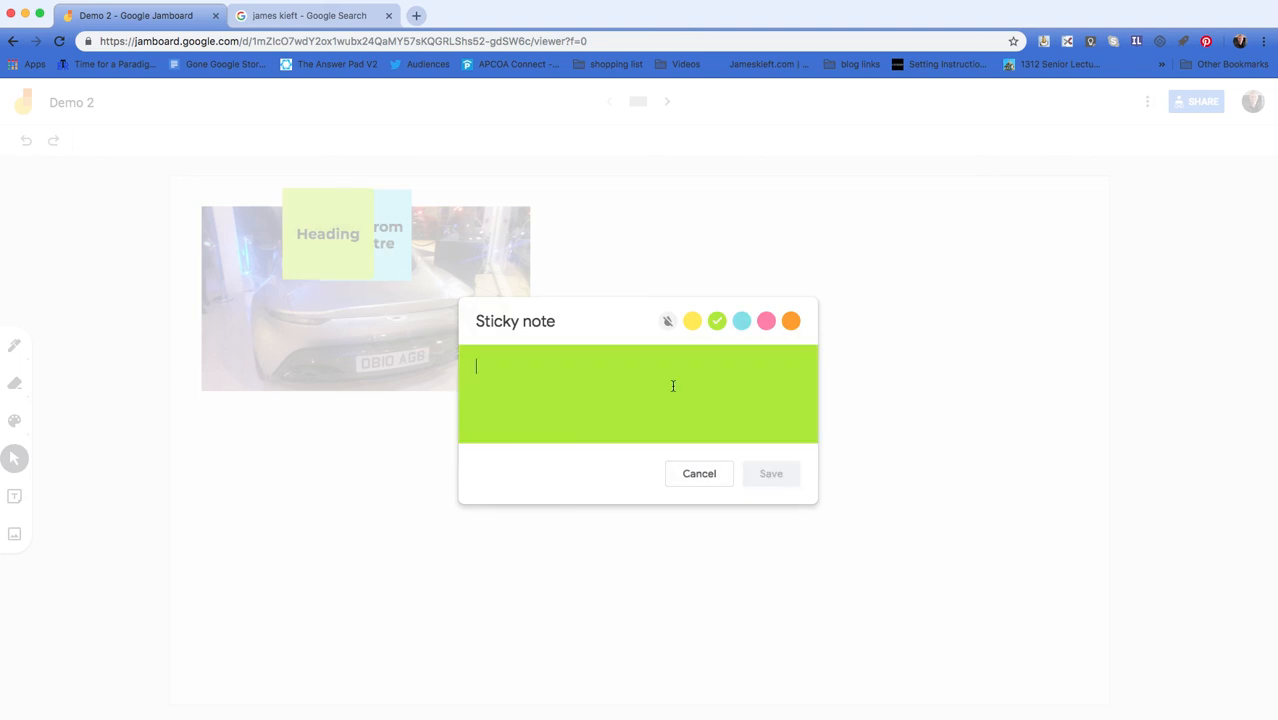
Step: Add a pink sticky note reading "Heading 2" and discard the blank note that follows
left_click(766, 321)
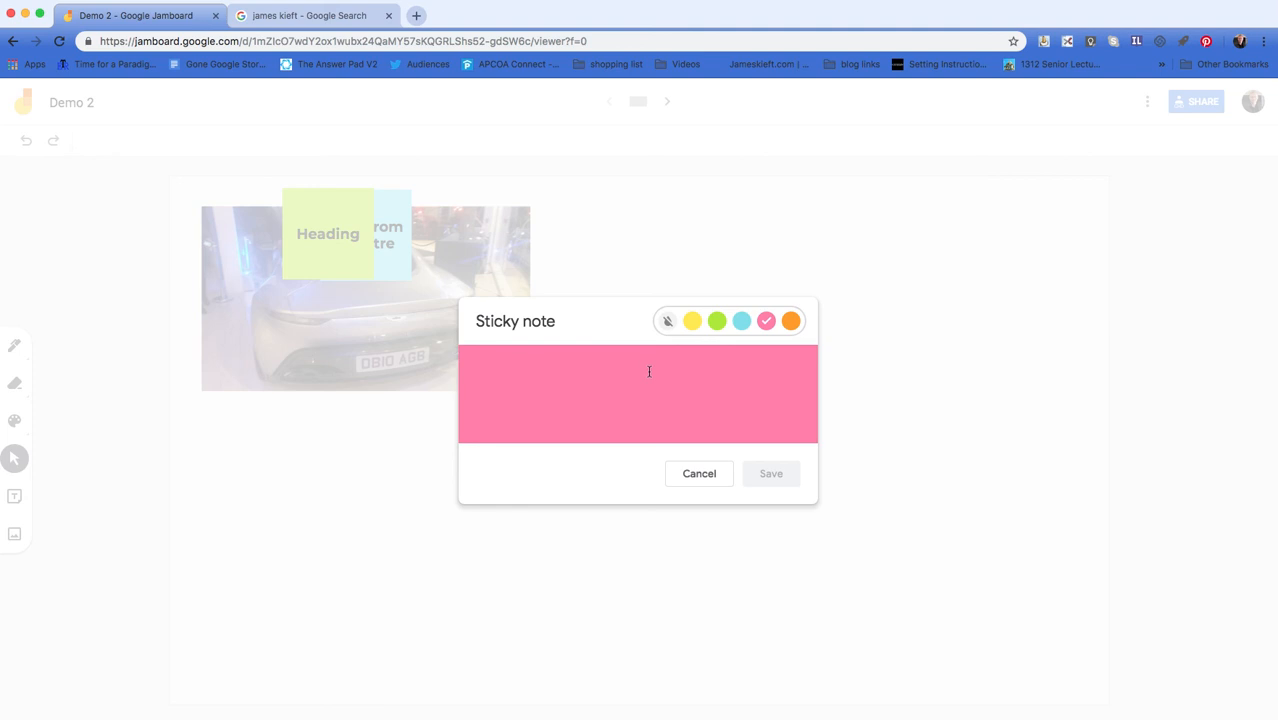
left_click(649, 371)
type("Heading 2")
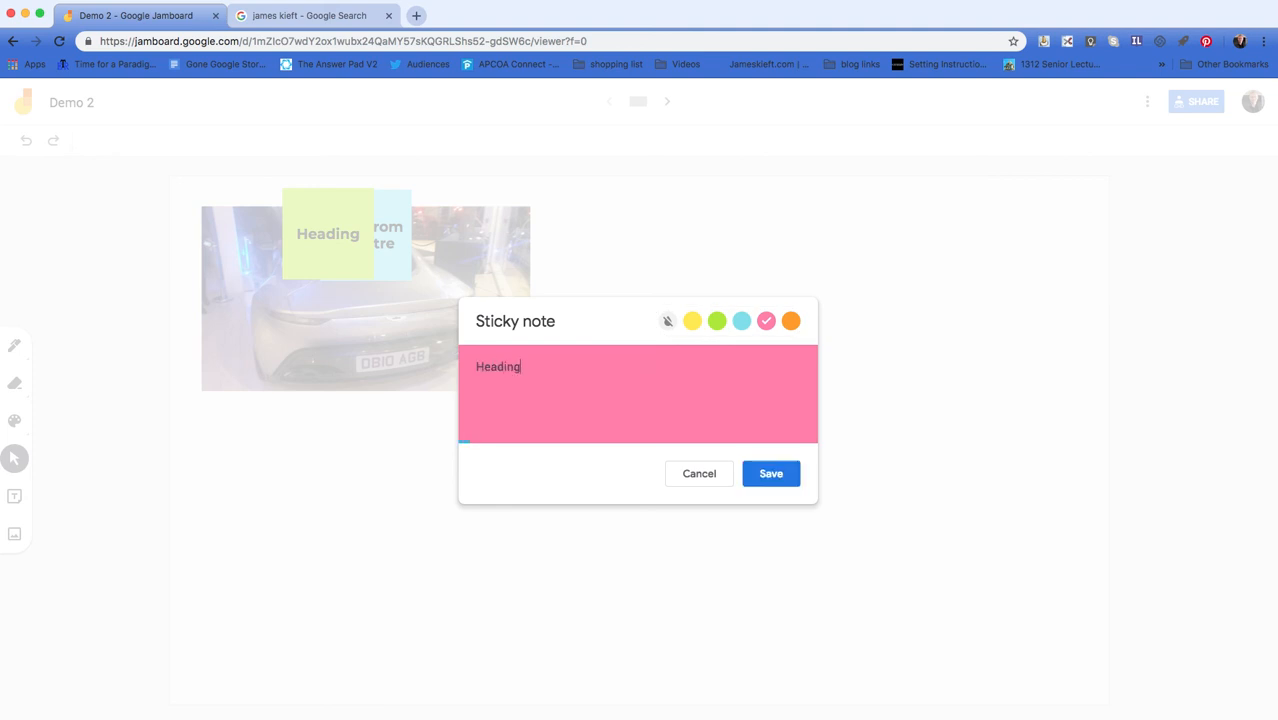
left_click(780, 474)
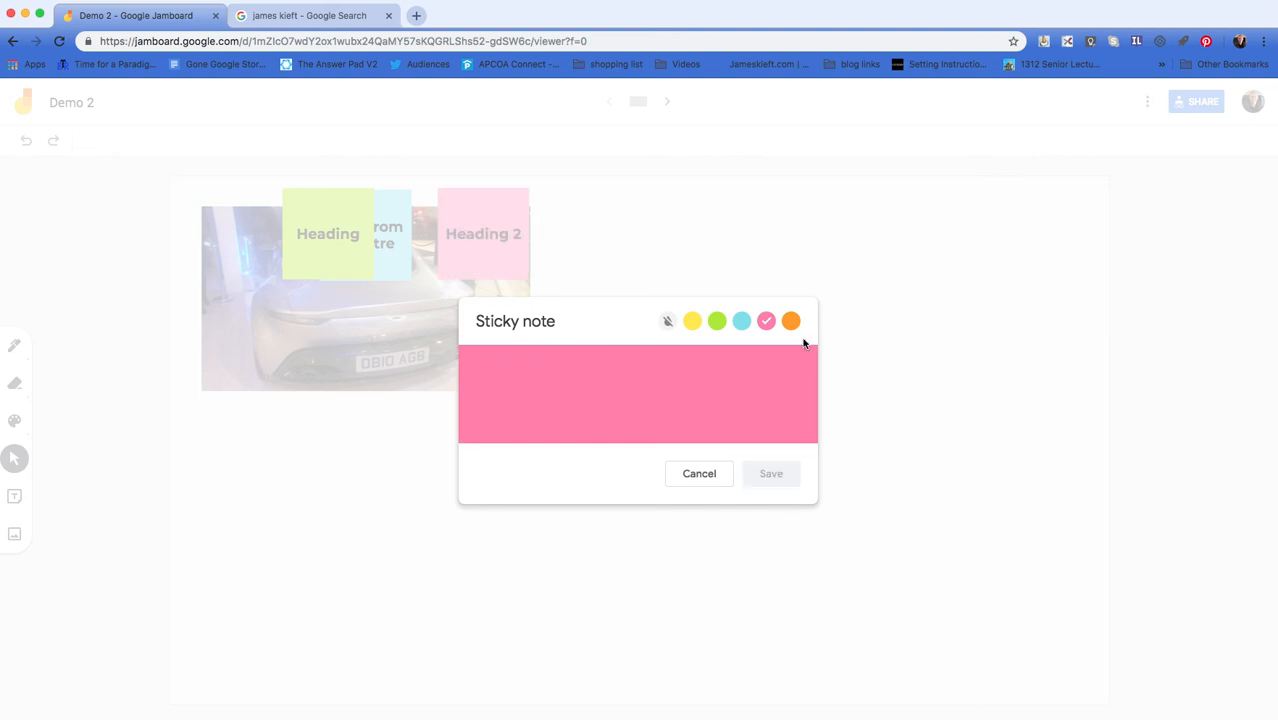
left_click(687, 474)
Step: Move the "Heading 2" note to the frame's upper-right corner and the "Heading" note to the blank area between it and the photo
left_click_drag(508, 235, 1017, 249)
left_click(1127, 188)
left_click_drag(352, 235, 790, 238)
left_click(742, 305)
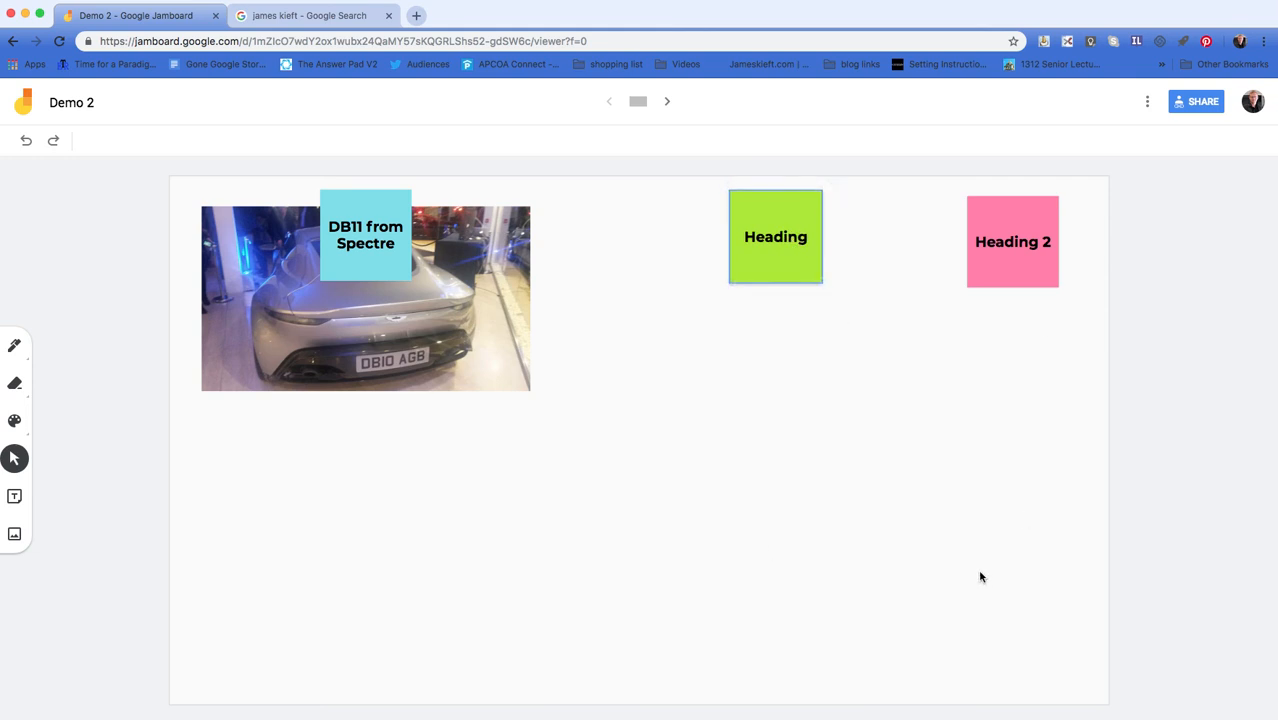
left_click(752, 262)
left_click(1056, 395)
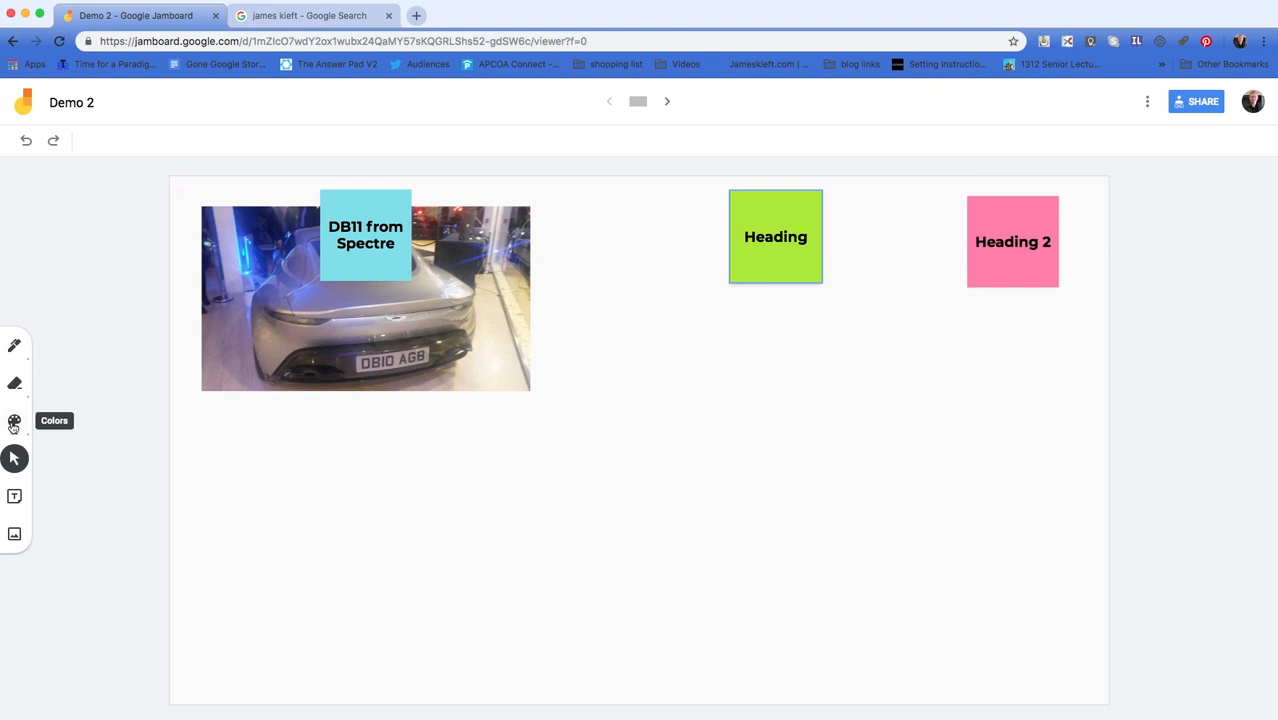
Step: Draw a diagonal highlighter stroke down and right from the car photo's lower-right corner, plus a few small marks below the photo
left_click(14, 348)
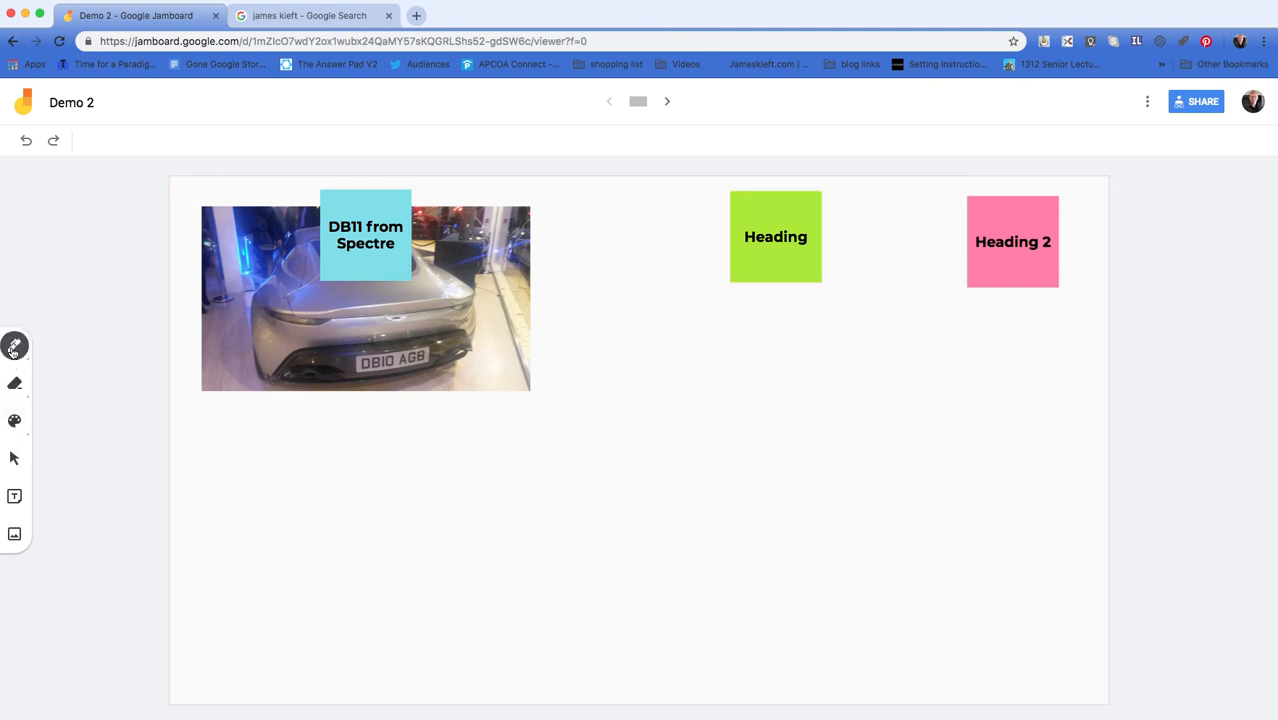
left_click(14, 348)
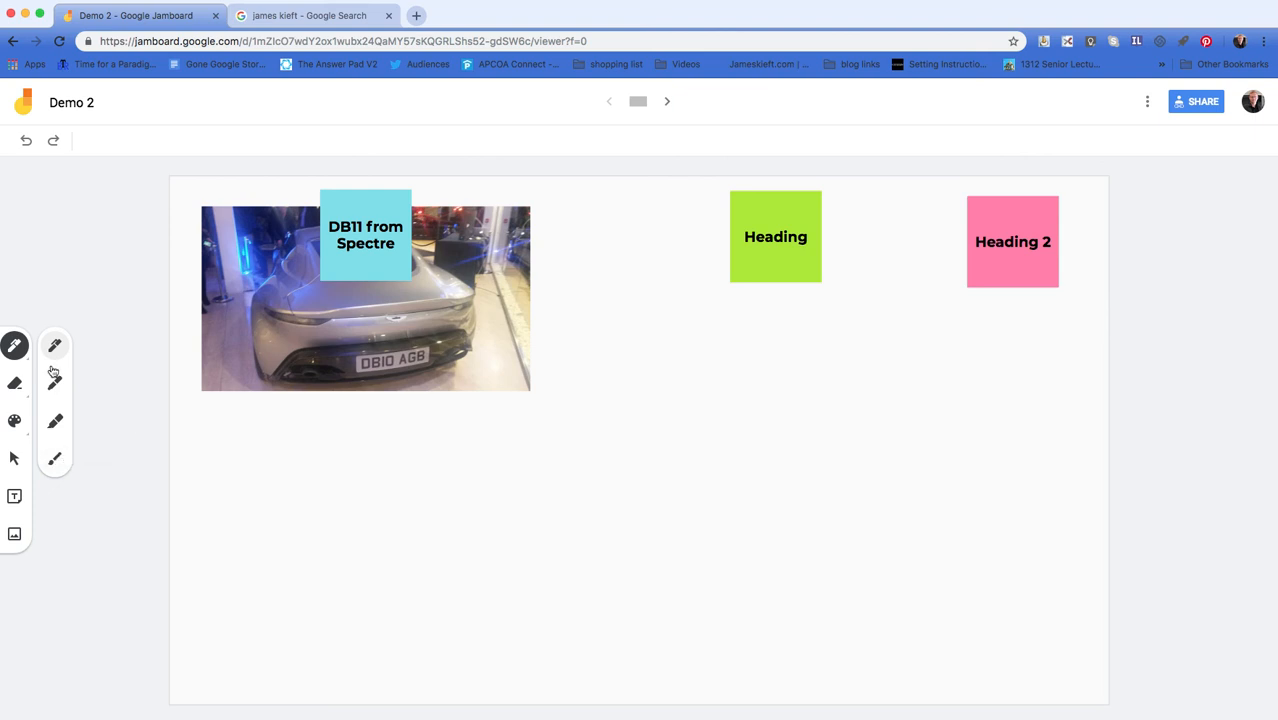
left_click(55, 420)
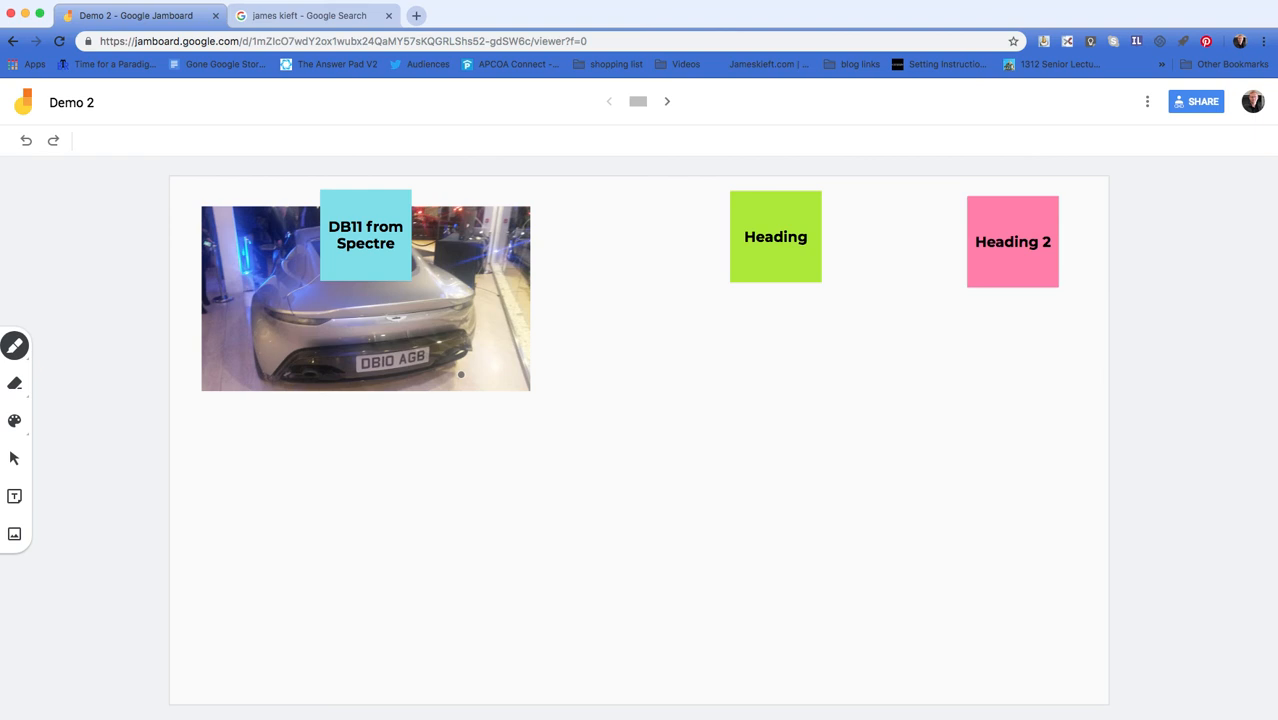
left_click_drag(461, 374, 590, 550)
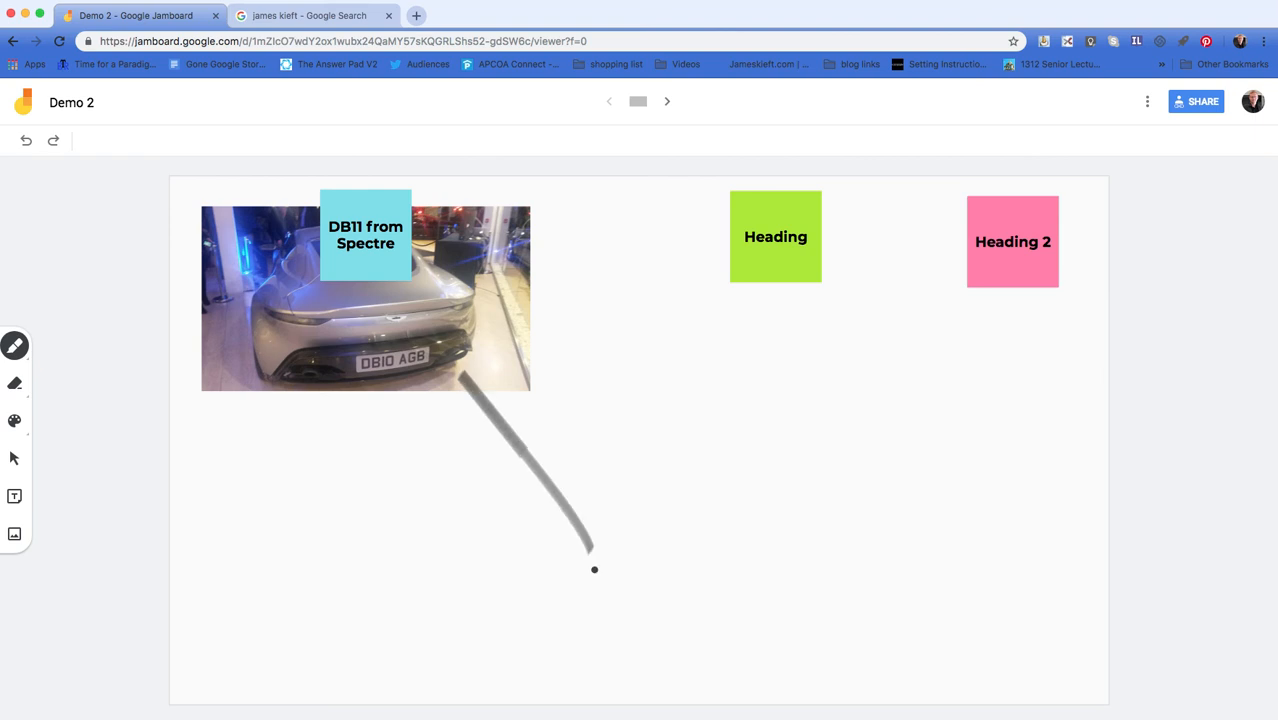
left_click(279, 467)
left_click(396, 458)
left_click(345, 497)
left_click(242, 529)
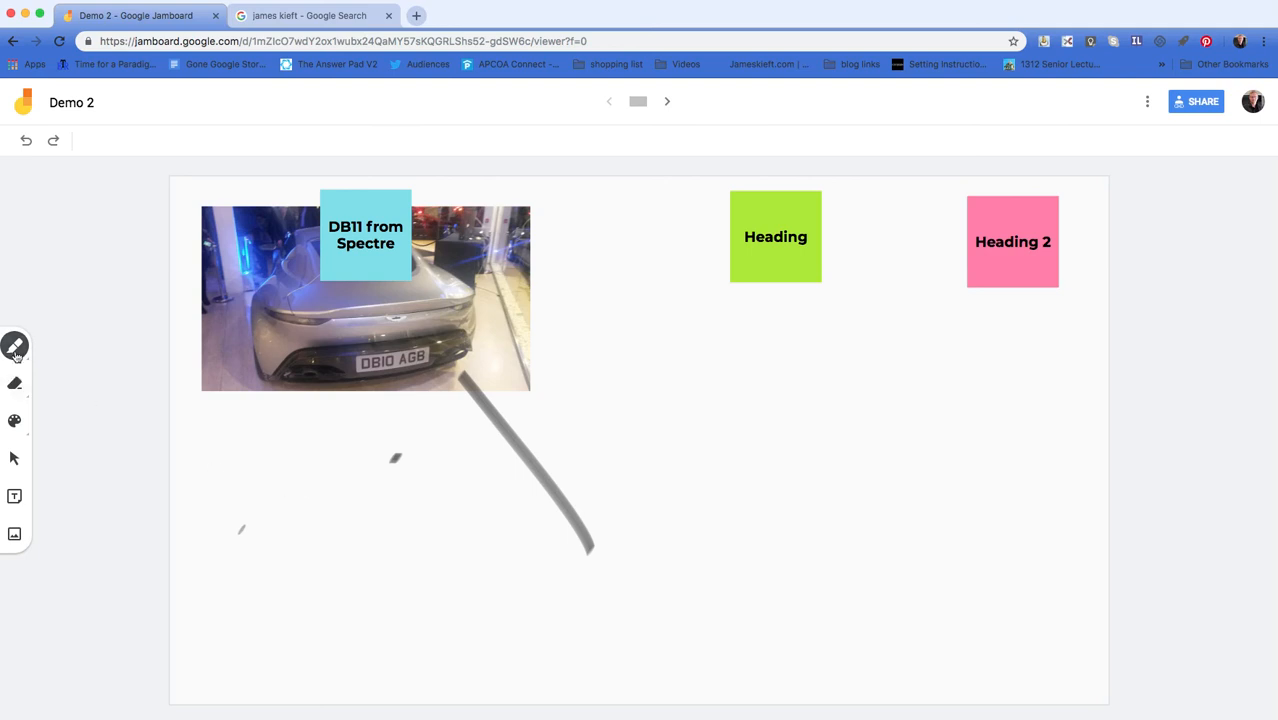
Step: Erase the small marks below the photo and parts of the diagonal highlighter stroke, and return to the Select tool
left_click(14, 384)
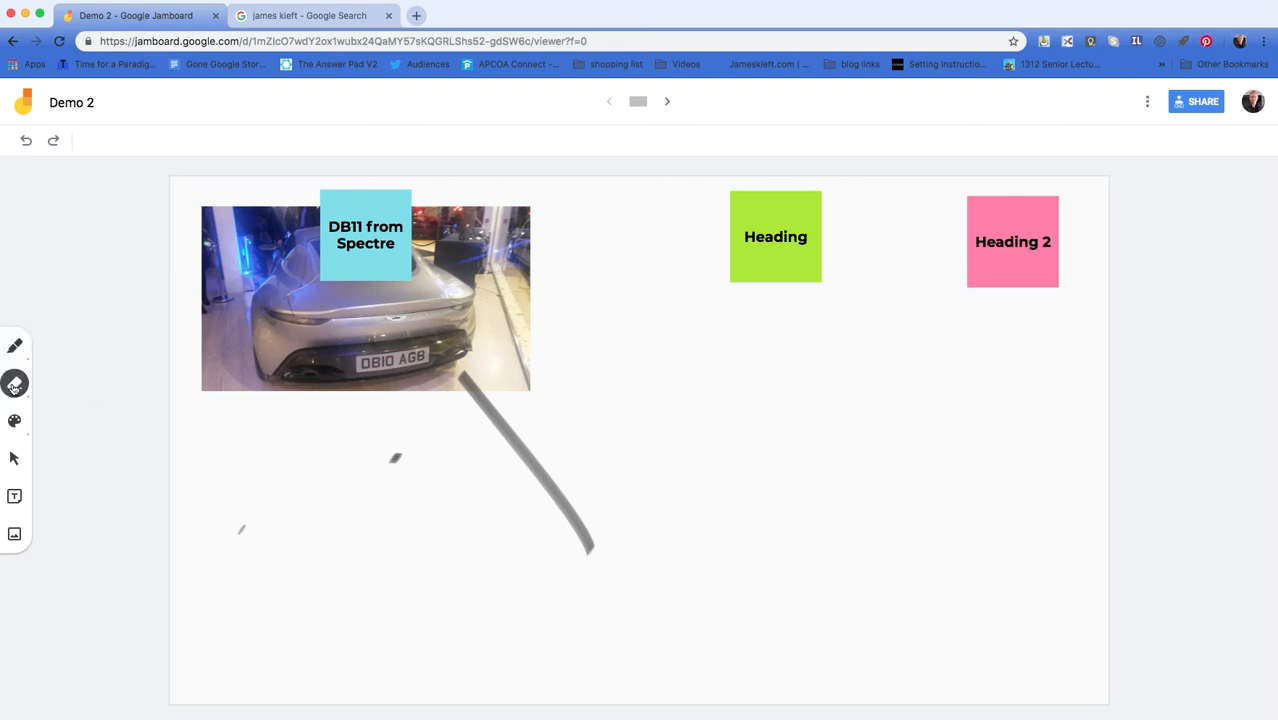
left_click(14, 384)
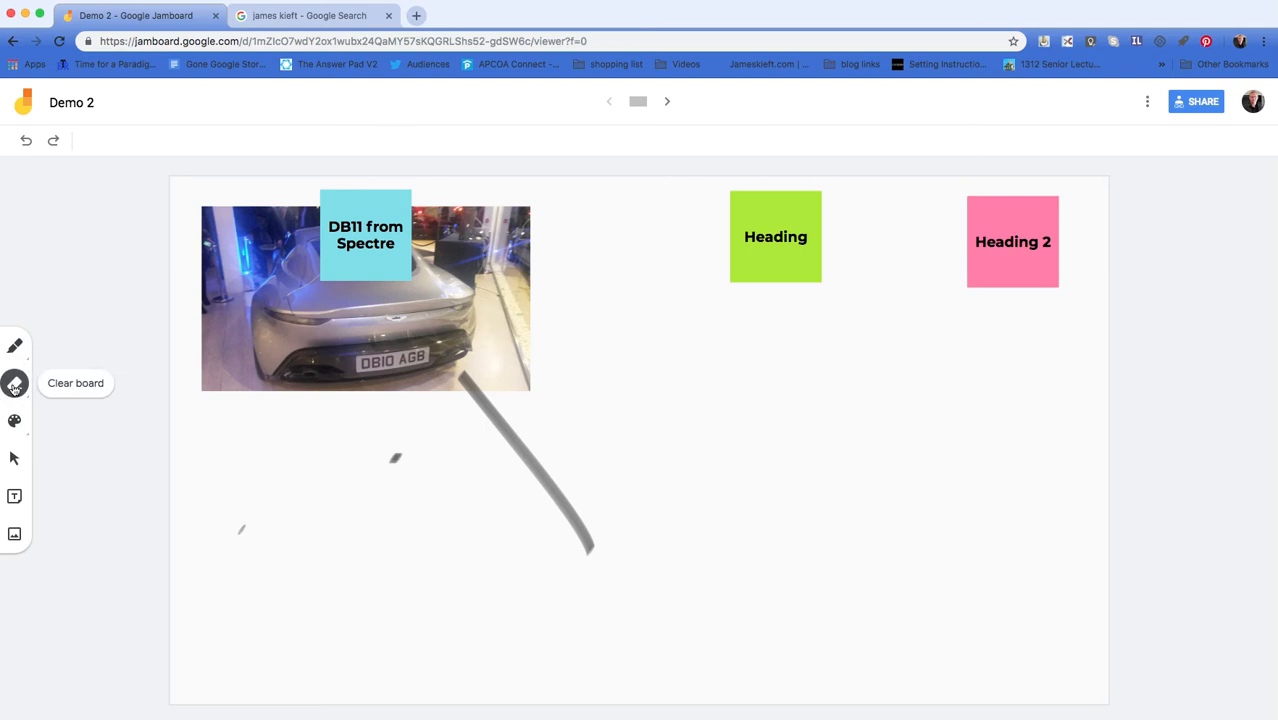
left_click(14, 386)
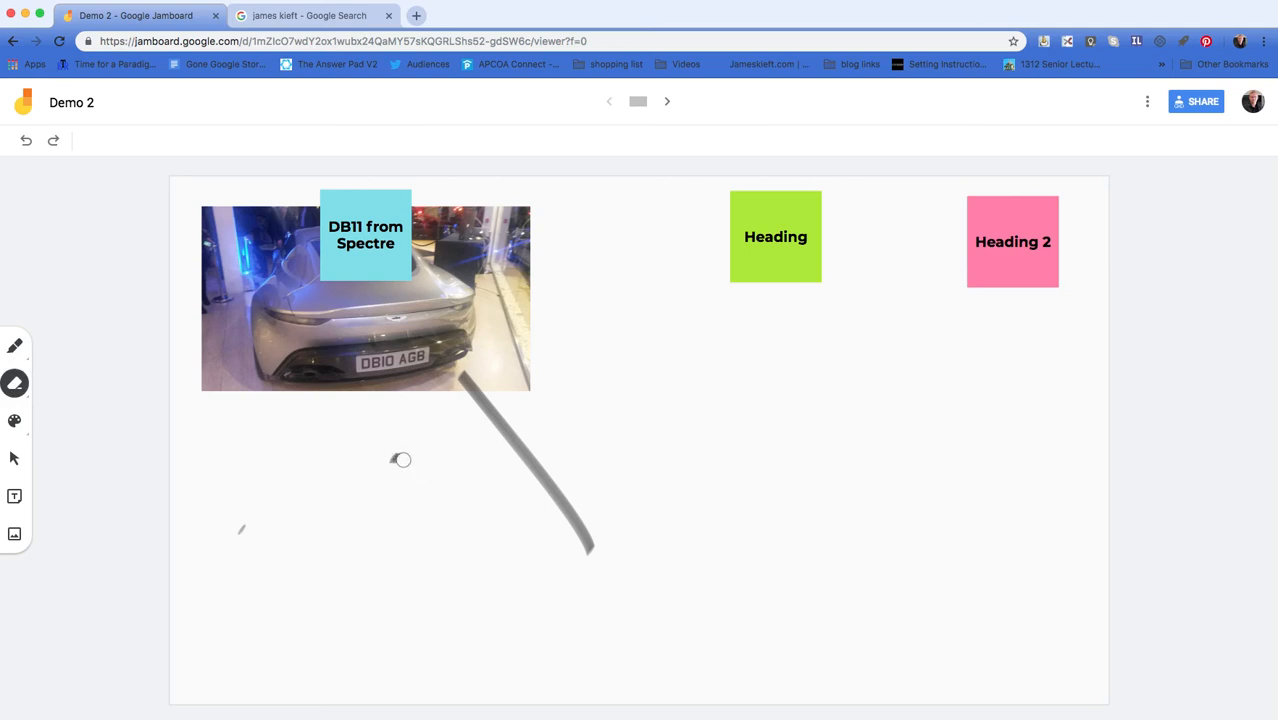
left_click_drag(247, 537, 243, 523)
mouse_move(507, 440)
left_mouse_down()
mouse_move(660, 711)
mouse_move(593, 539)
mouse_move(573, 536)
mouse_move(585, 559)
mouse_move(583, 541)
left_mouse_up()
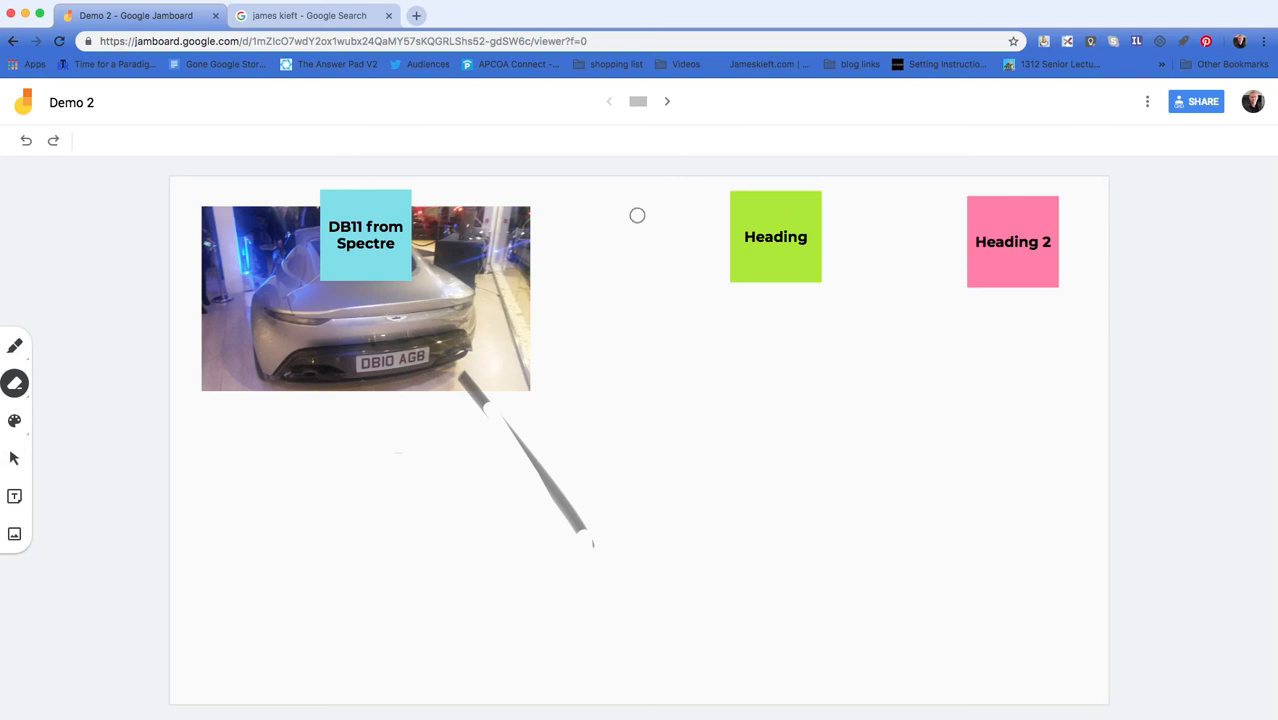
left_click(14, 458)
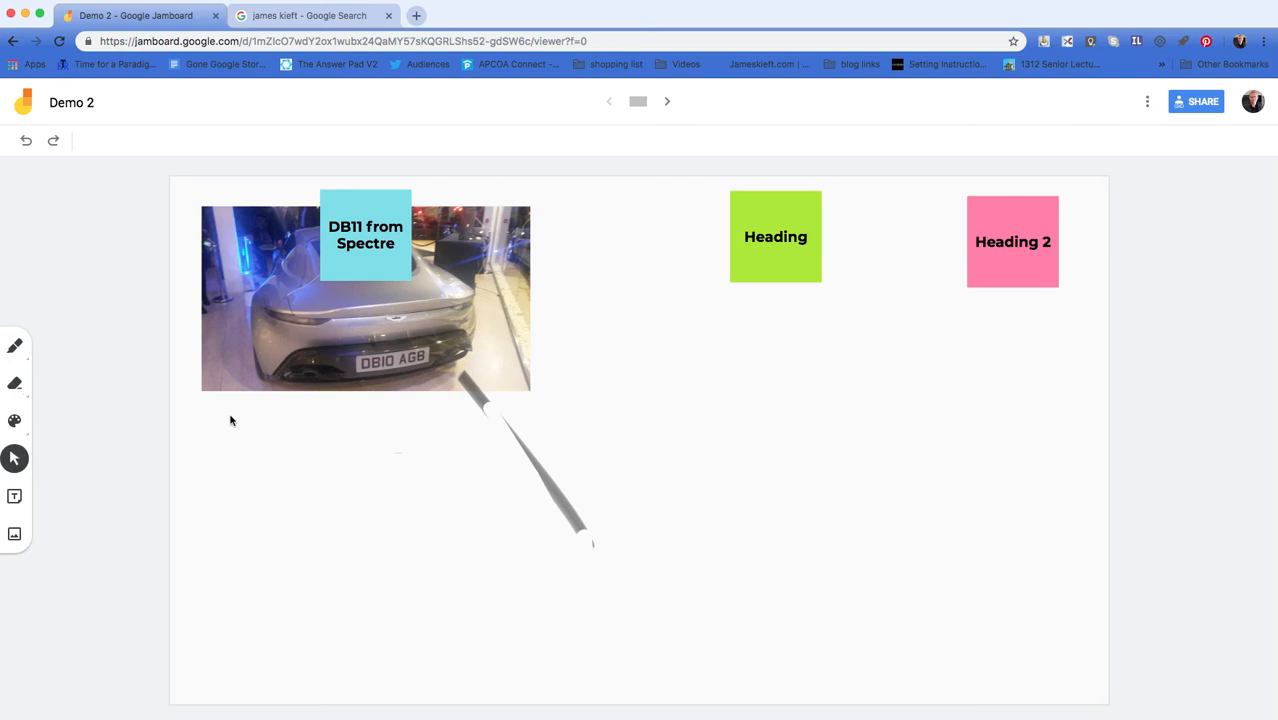
Step: Add a second blank frame after the car photo frame and check it in the frame overview
left_click(668, 104)
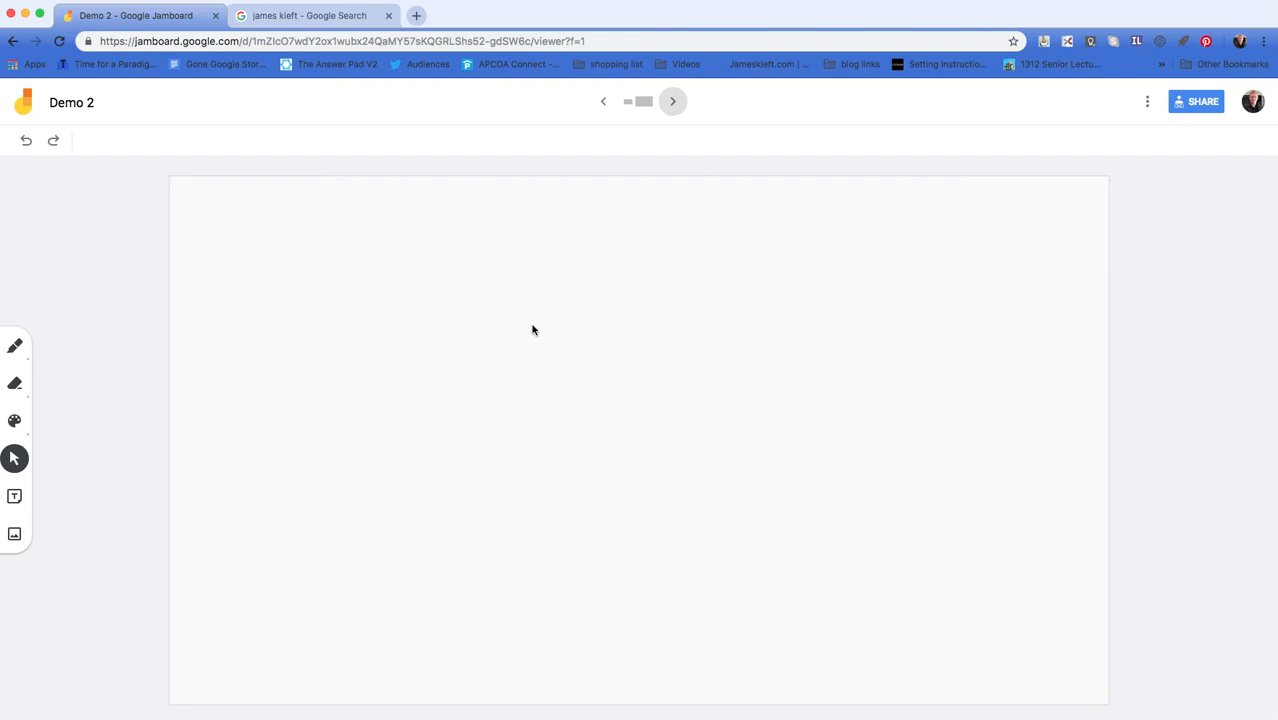
left_click(630, 103)
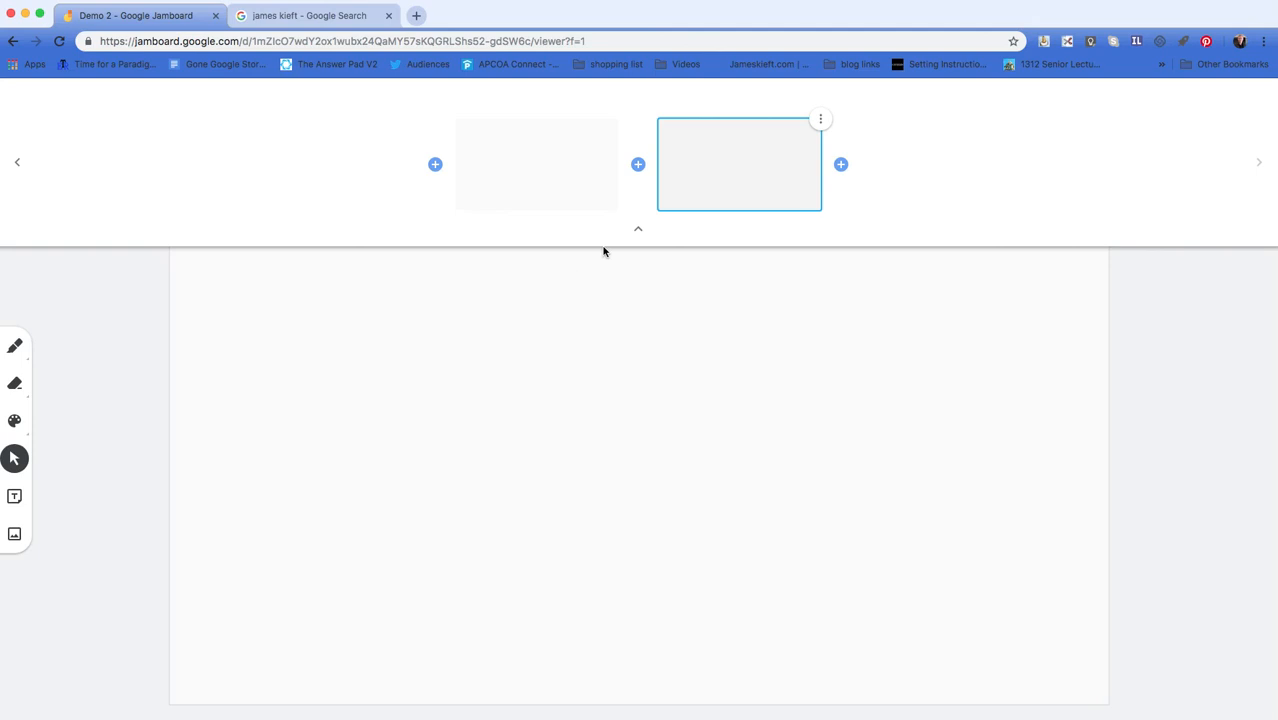
left_click(576, 302)
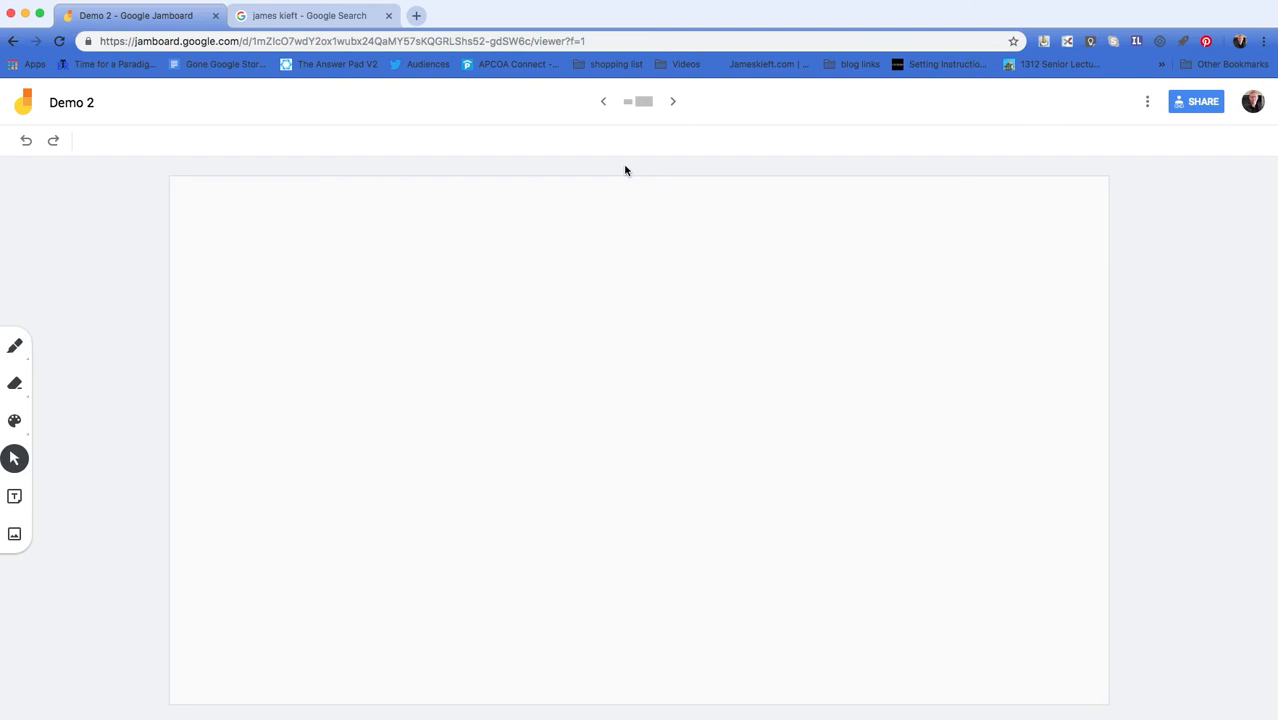
Step: Insert another blank frame between the two existing frames and close the frame overview
left_click(630, 104)
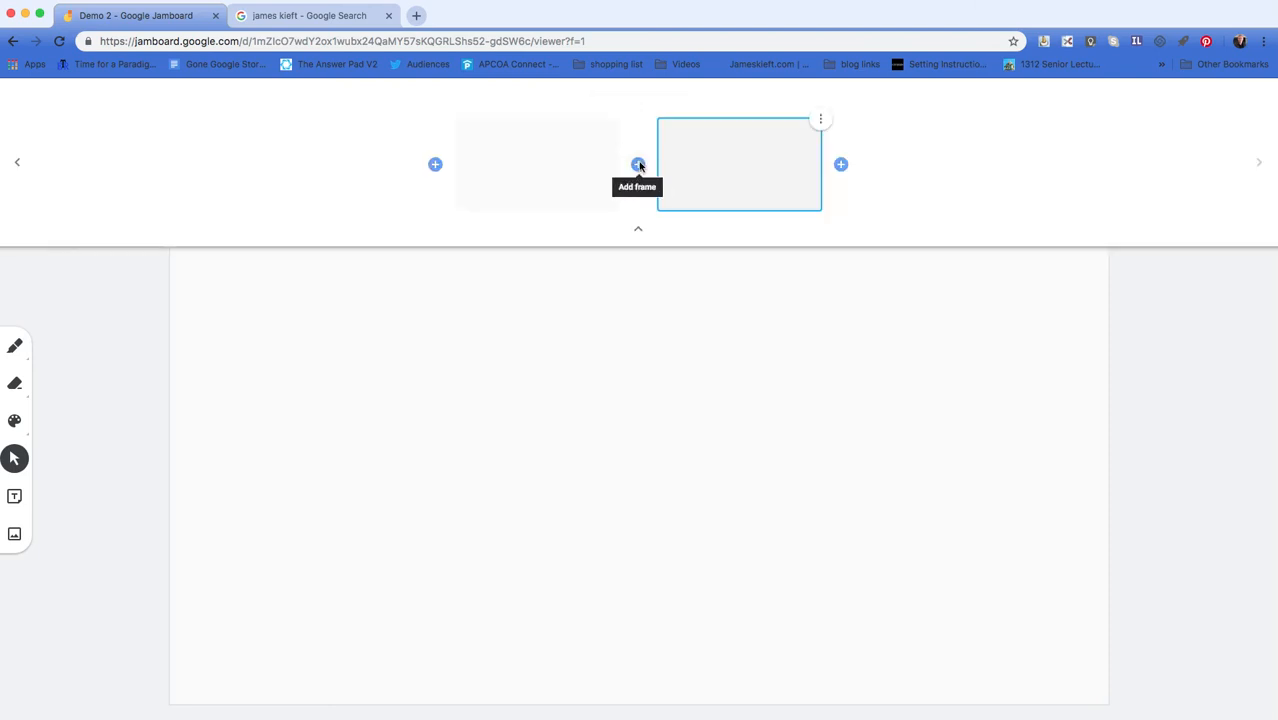
left_click(639, 165)
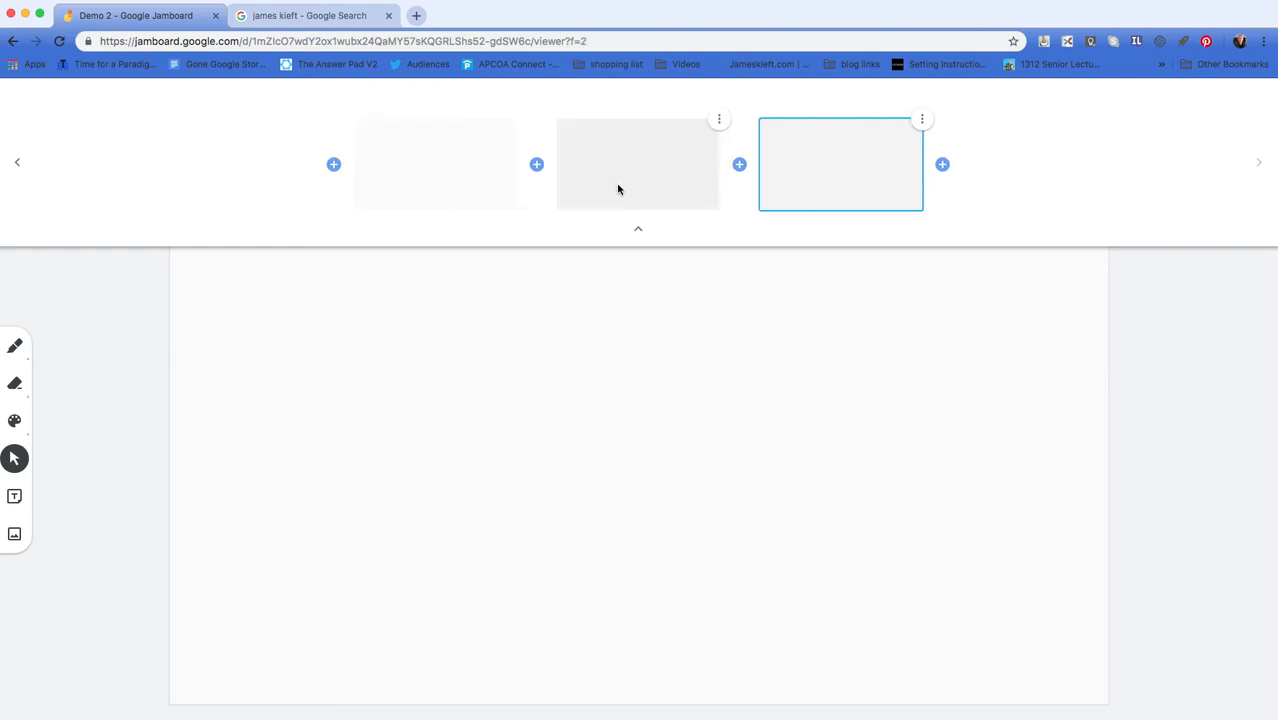
left_click(606, 374)
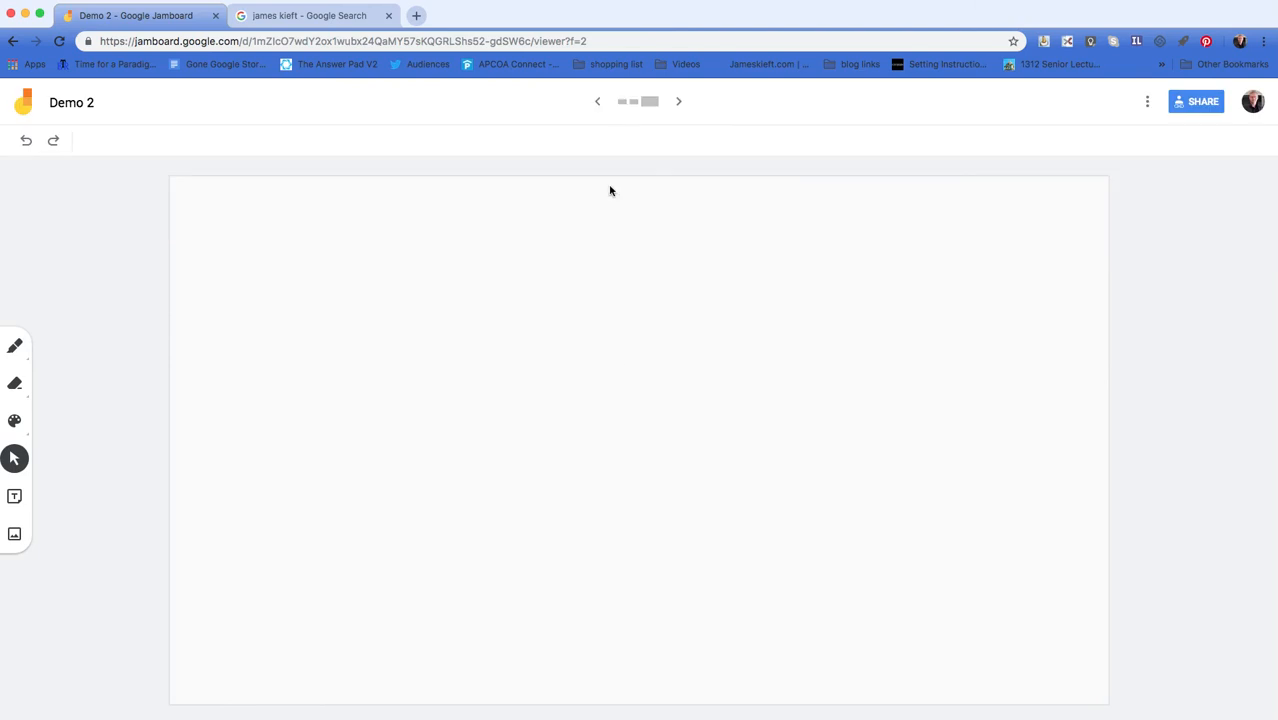
Step: Check the frame overview and go back to the first frame with the car photo
left_click(622, 102)
left_click(603, 263)
left_click(597, 103)
left_click(596, 104)
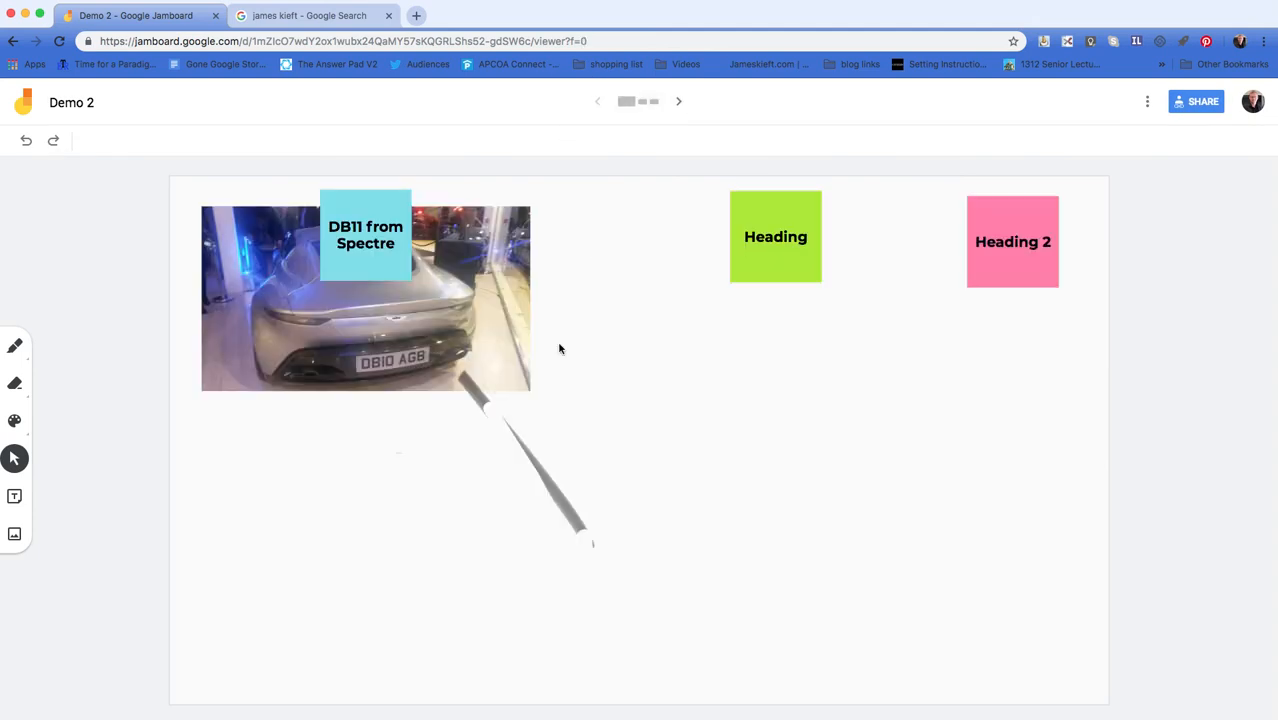